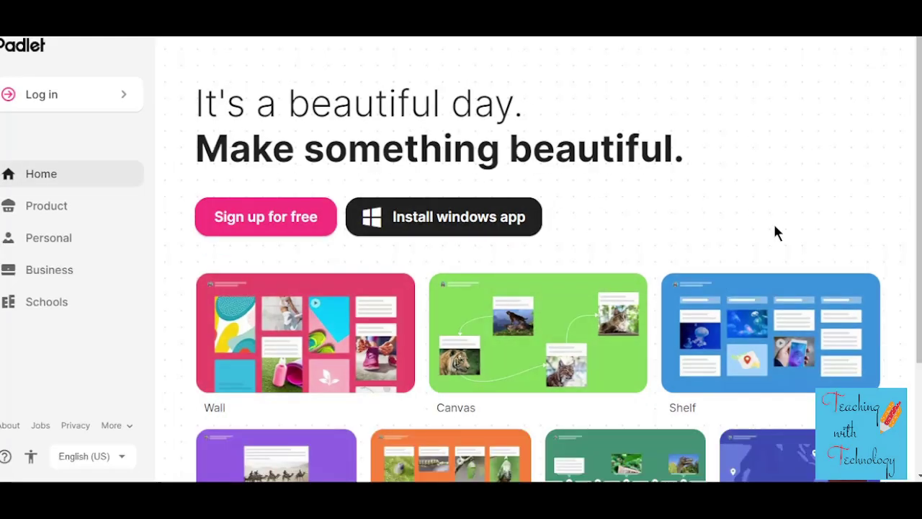
# Sign up for a free Padlet account with Google.
pyautogui.click(287, 224)
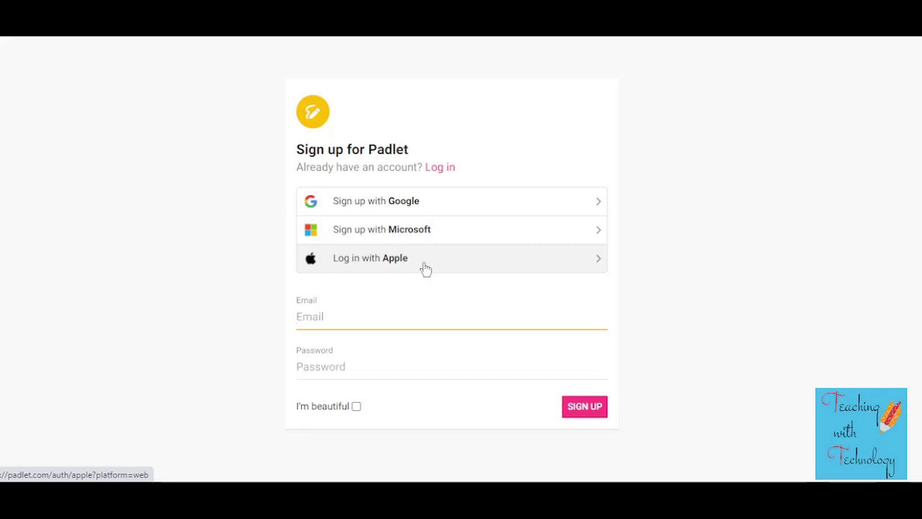
pyautogui.click(425, 207)
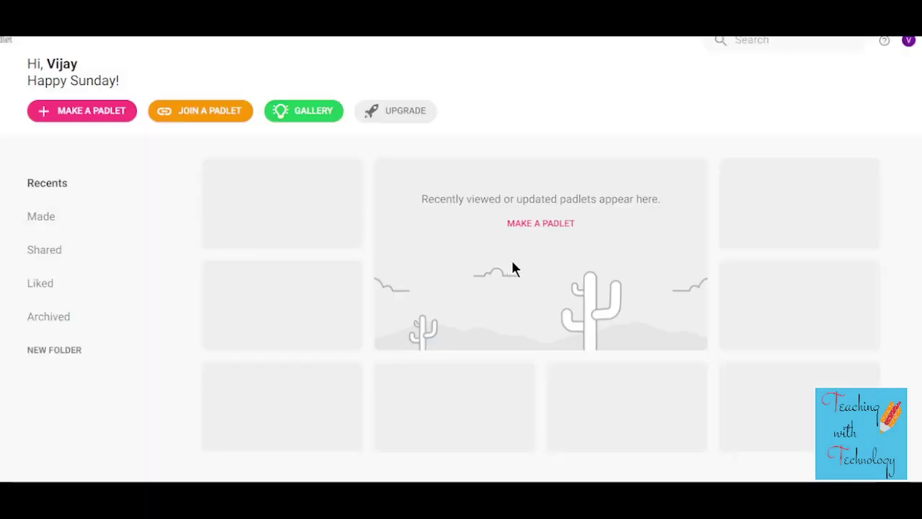
# Make a new blank padlet with the Wall layout.
pyautogui.click(96, 117)
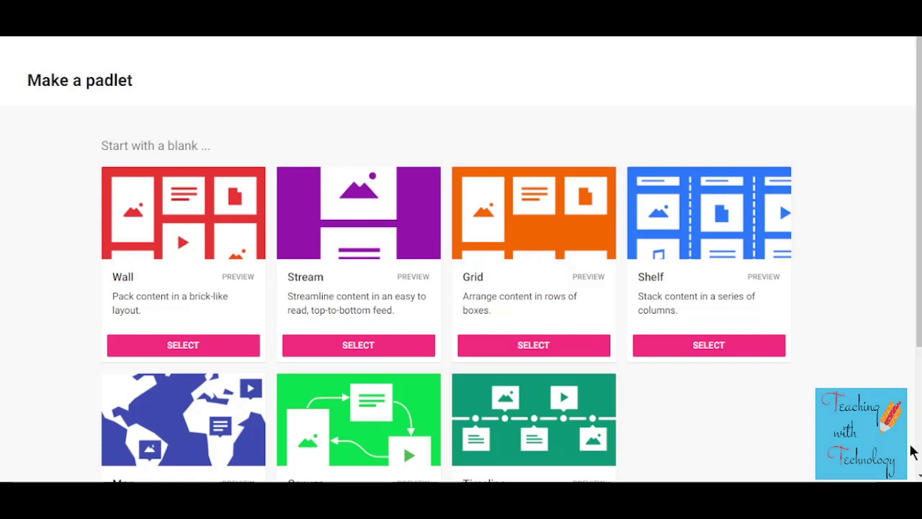
pyautogui.scroll(-1, 918, 469)
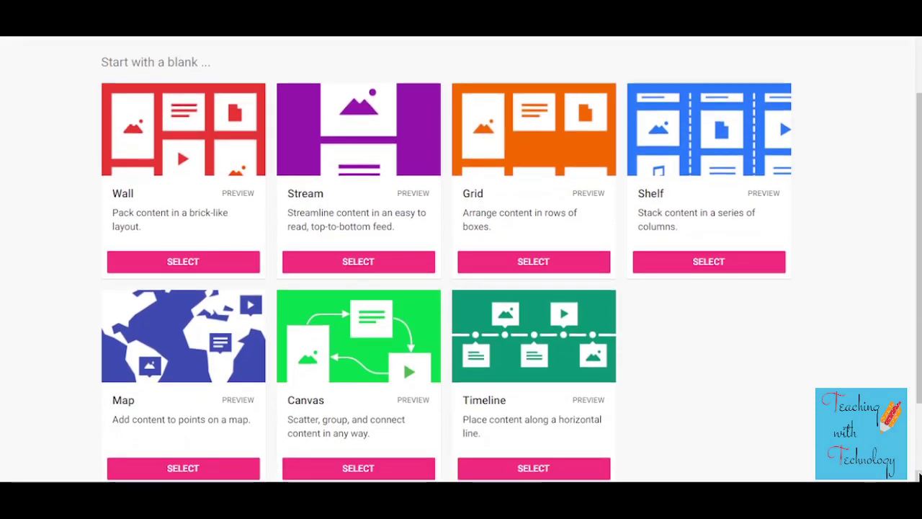
pyautogui.scroll(-1, 919, 475)
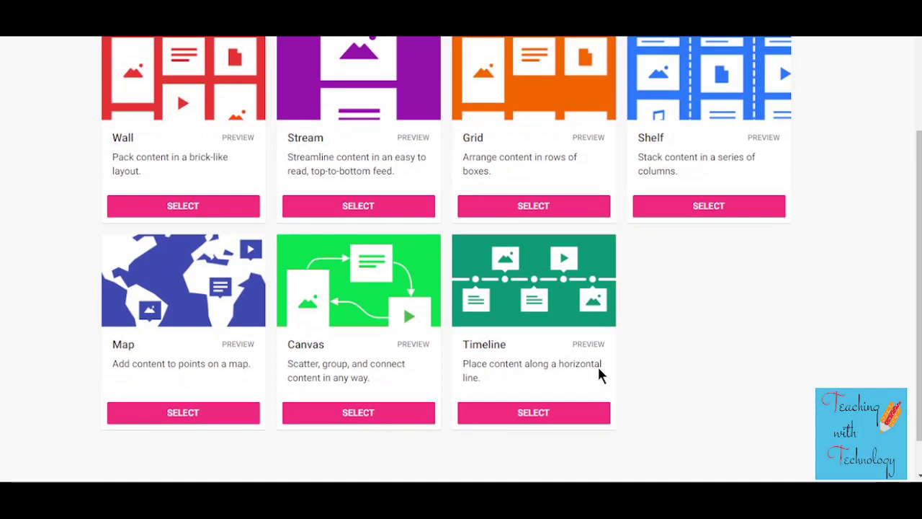
pyautogui.click(224, 211)
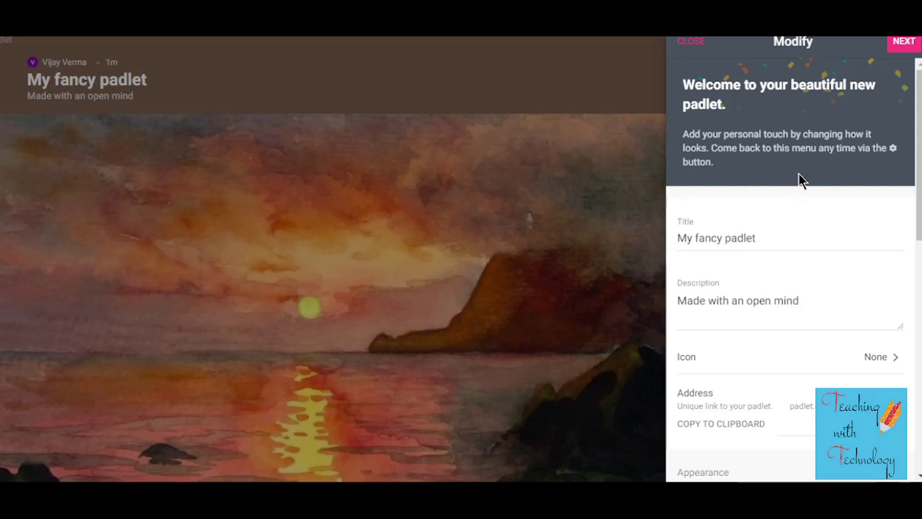
# Replace the padlet's title with "Independence Day".
pyautogui.click(766, 237)
pyautogui.press('BackSpace')
pyautogui.press('BackSpace')
pyautogui.press('BackSpace')
pyautogui.press('BackSpace')
pyautogui.press('BackSpace')
pyautogui.press('BackSpace')
pyautogui.press('BackSpace')
pyautogui.press('BackSpace')
pyautogui.press('BackSpace')
pyautogui.press('BackSpace')
pyautogui.press('BackSpace')
pyautogui.press('BackSpace')
pyautogui.press('BackSpace')
pyautogui.press('BackSpace')
pyautogui.press('BackSpace')
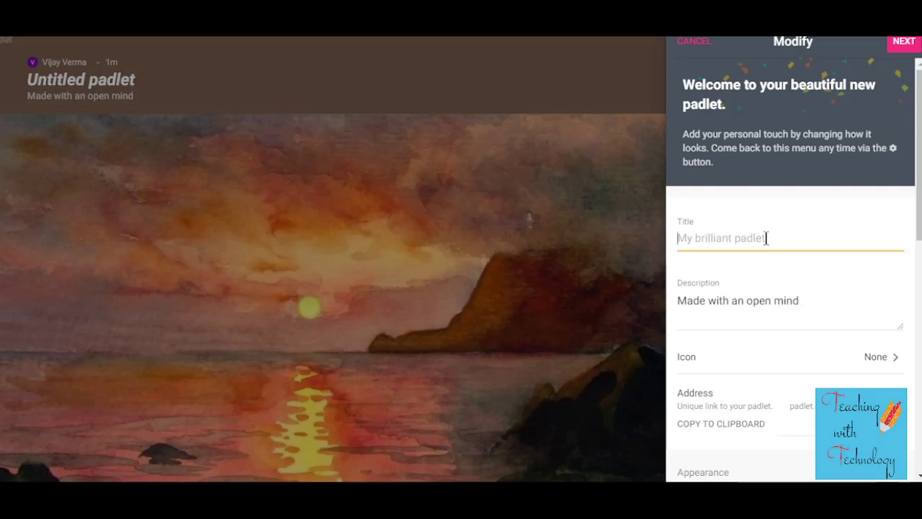
pyautogui.write('Independence  Day')
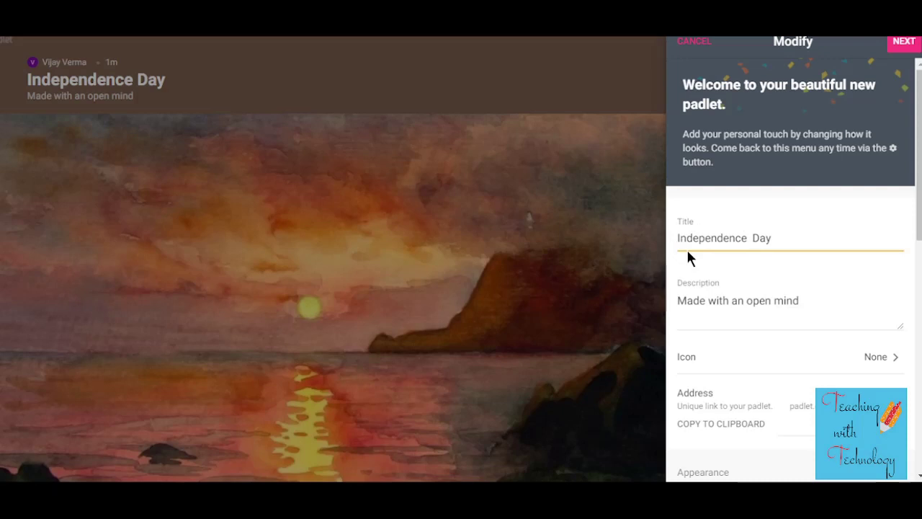
# Set the description to "Post a photo of an Indian freedom fighter and write briefly about his contribution to the Indian freedom struggle".
pyautogui.click(685, 303)
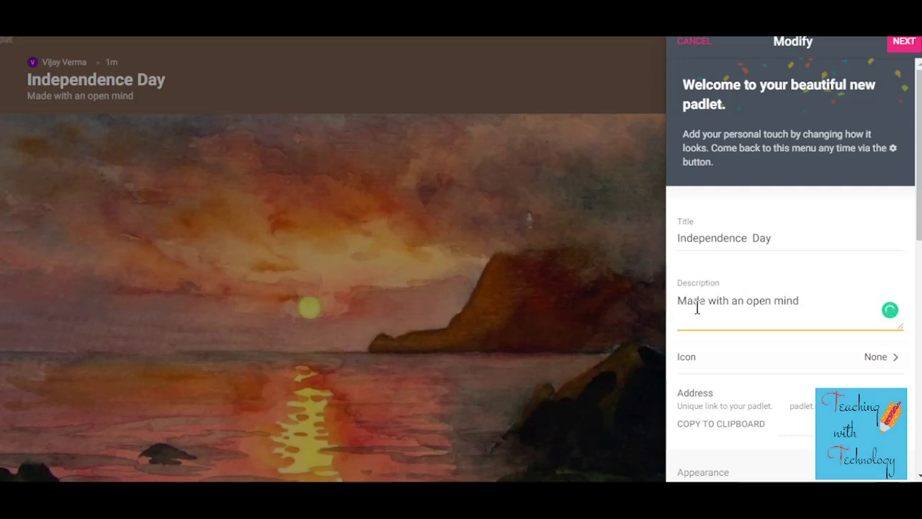
pyautogui.hotkey('ctrl', 'a')
pyautogui.write('Post a photo of an Indian freedom fighter and write briefly about his contribution to the Indian freedom struggle')
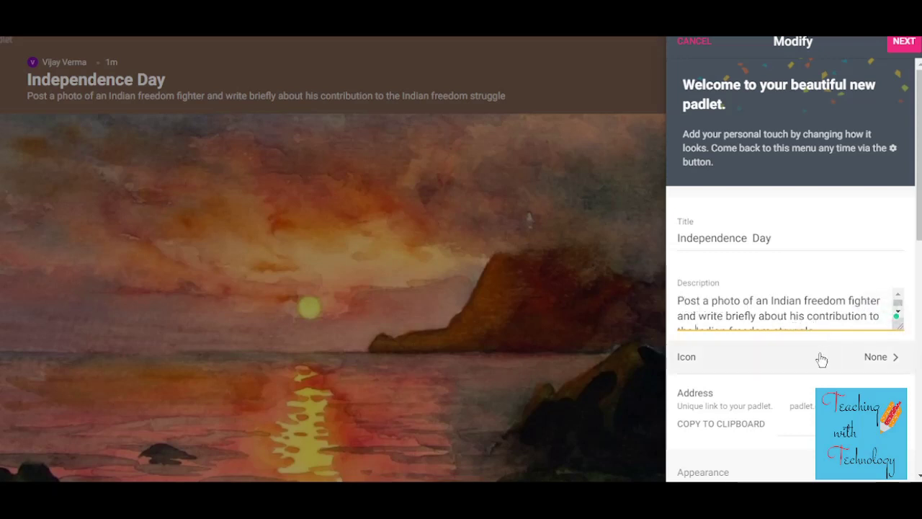
# Set the padlet's icon to the Indian flag emoji and return to the padlet settings.
pyautogui.click(878, 360)
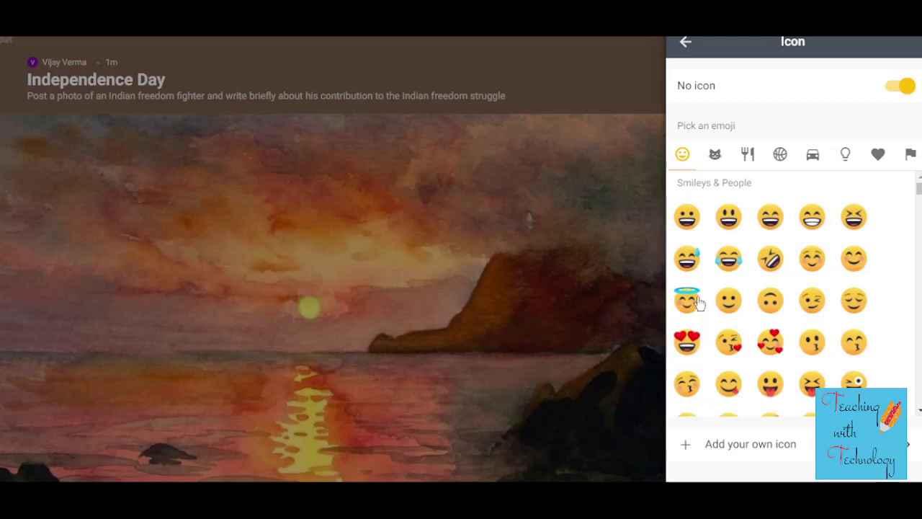
pyautogui.click(910, 155)
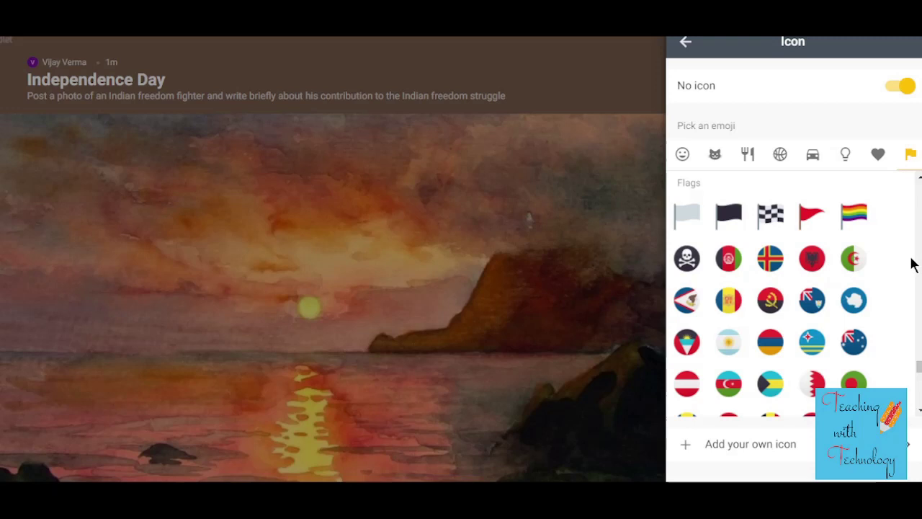
pyautogui.scroll(-2, 915, 262)
pyautogui.scroll(-10, 919, 261)
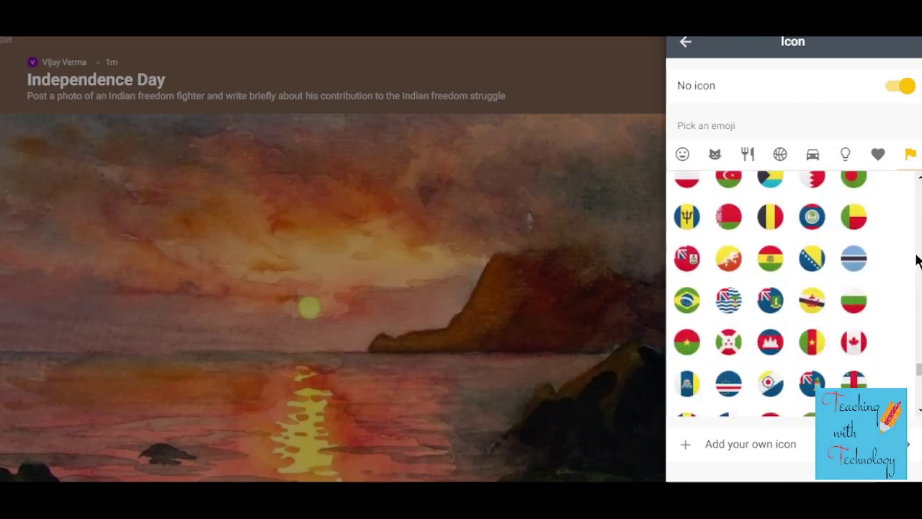
pyautogui.scroll(-5, 917, 260)
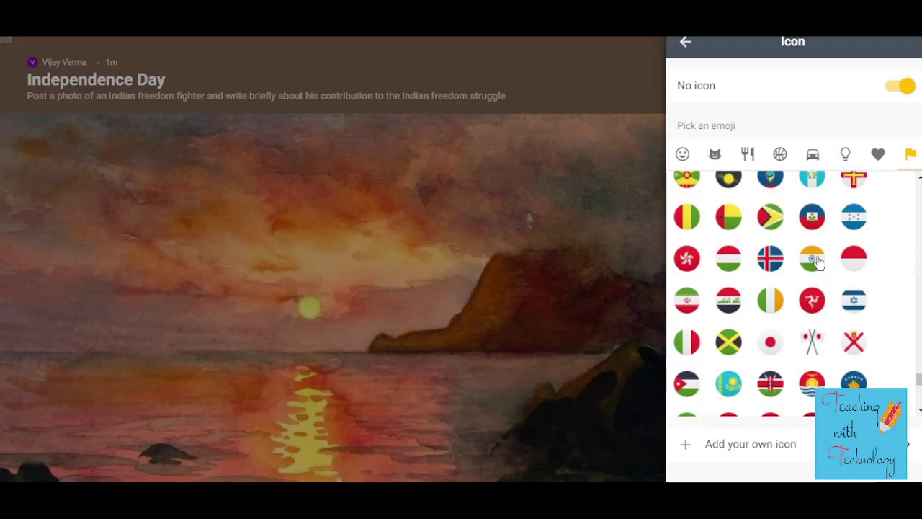
pyautogui.click(814, 259)
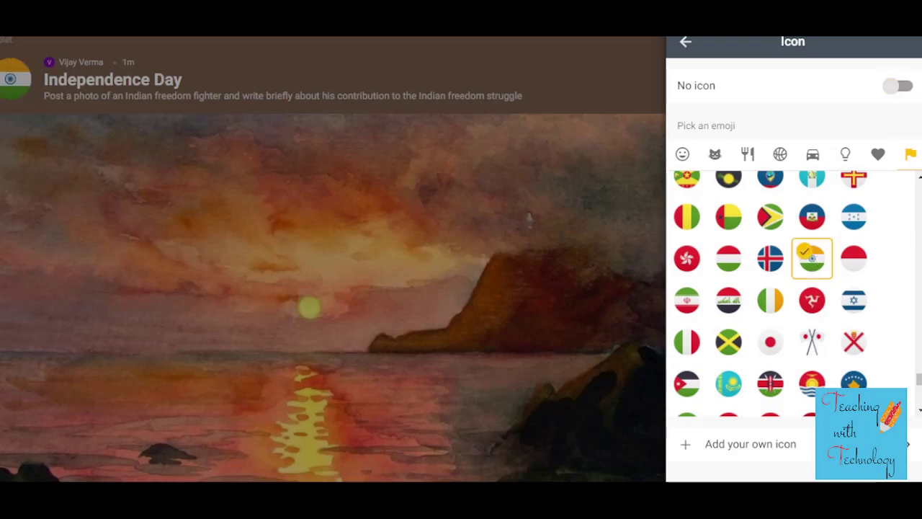
pyautogui.click(684, 45)
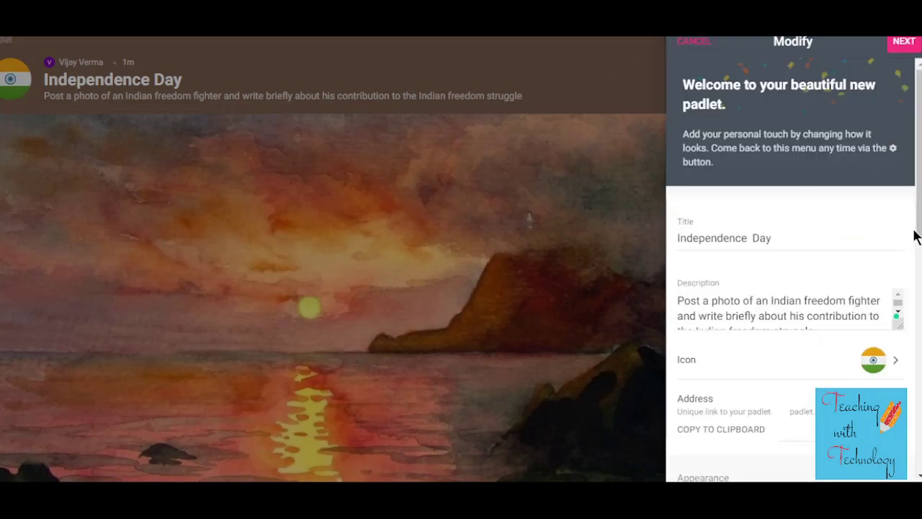
# Look through the solid color and gradient choices for the padlet's wallpaper.
pyautogui.scroll(-3, 793, 288)
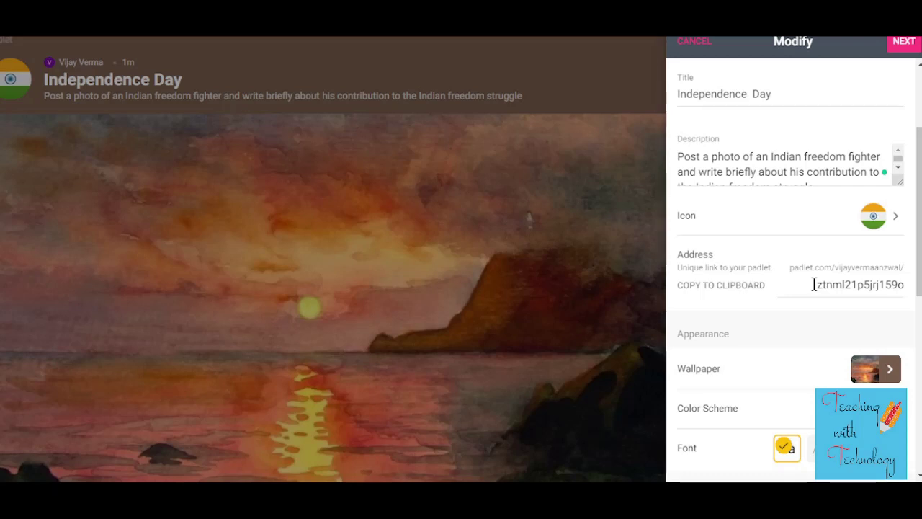
pyautogui.click(890, 371)
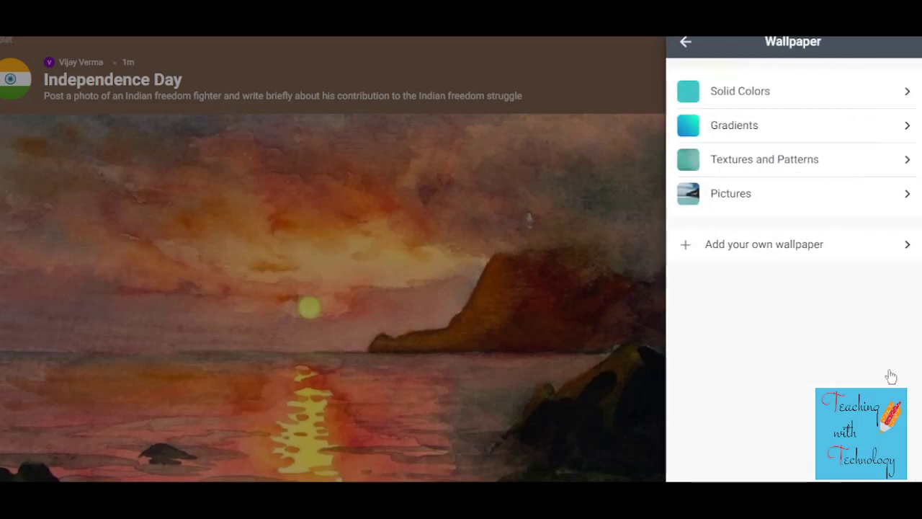
pyautogui.click(776, 102)
pyautogui.scroll(-10, 763, 288)
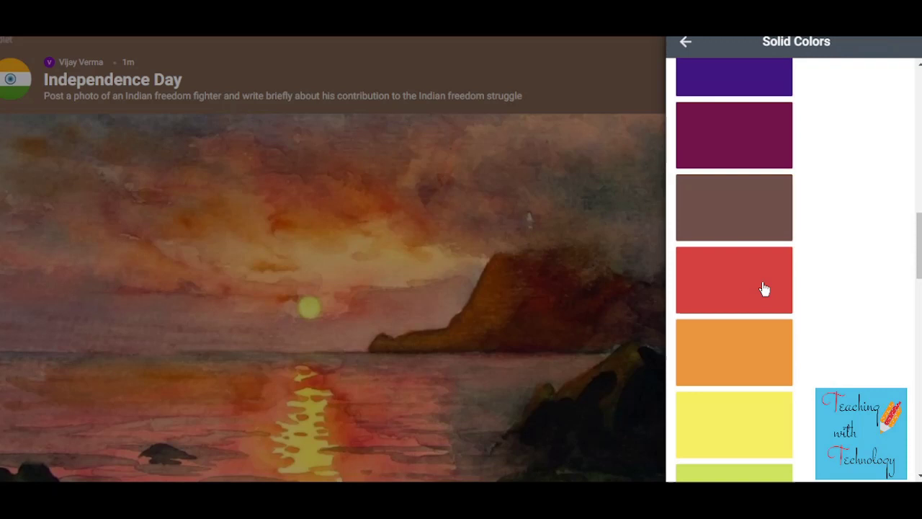
pyautogui.scroll(-15, 764, 289)
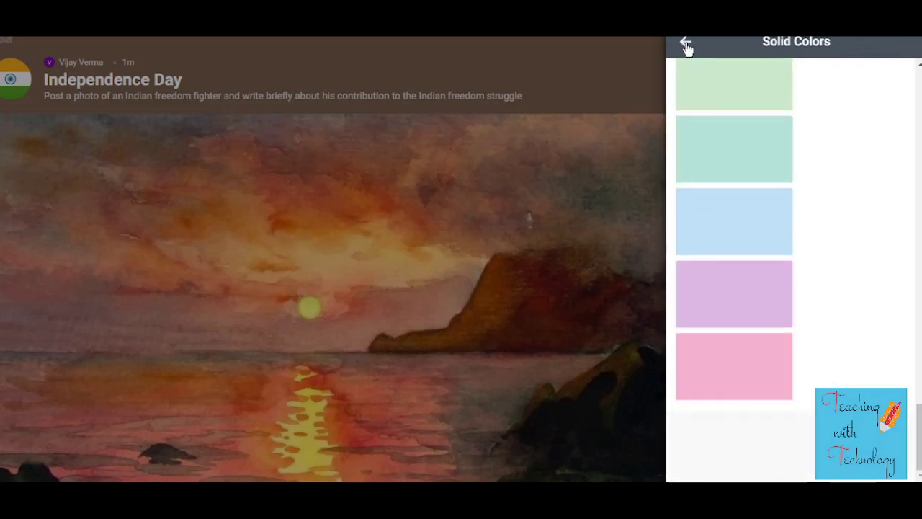
pyautogui.click(686, 45)
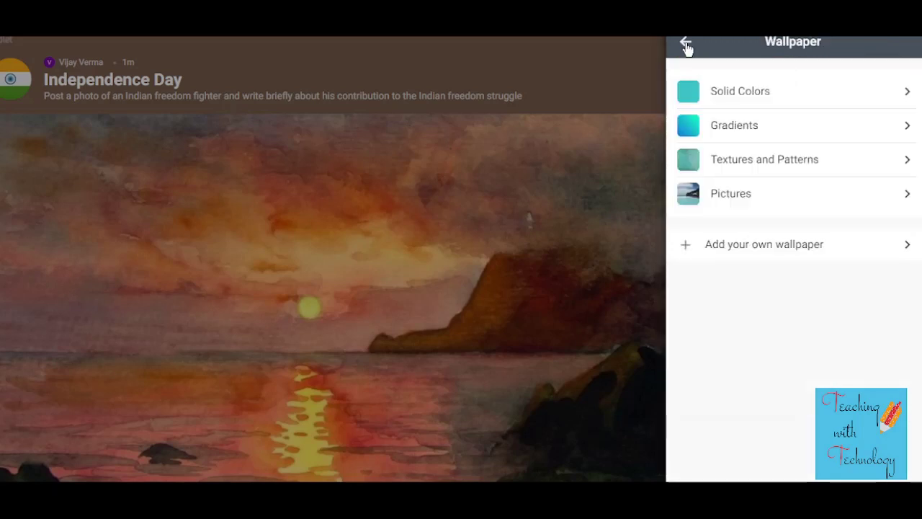
pyautogui.click(768, 131)
pyautogui.scroll(-7, 760, 180)
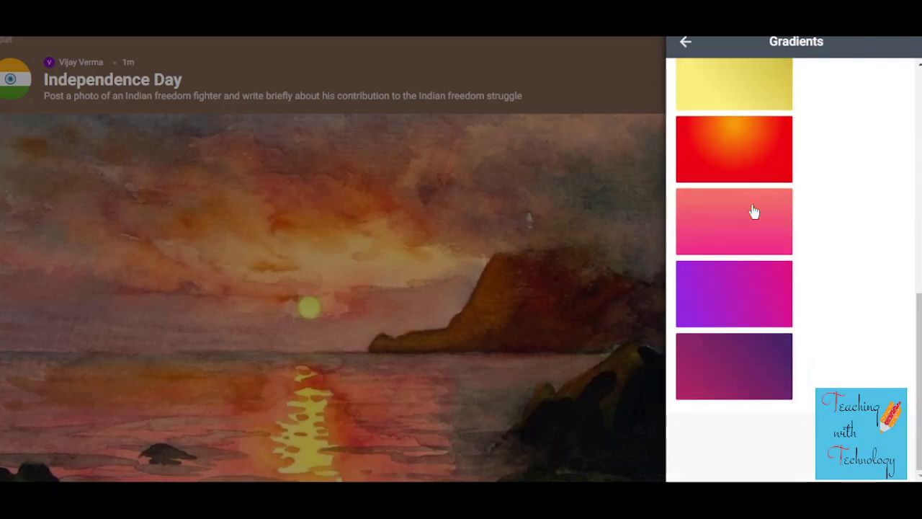
pyautogui.click(686, 42)
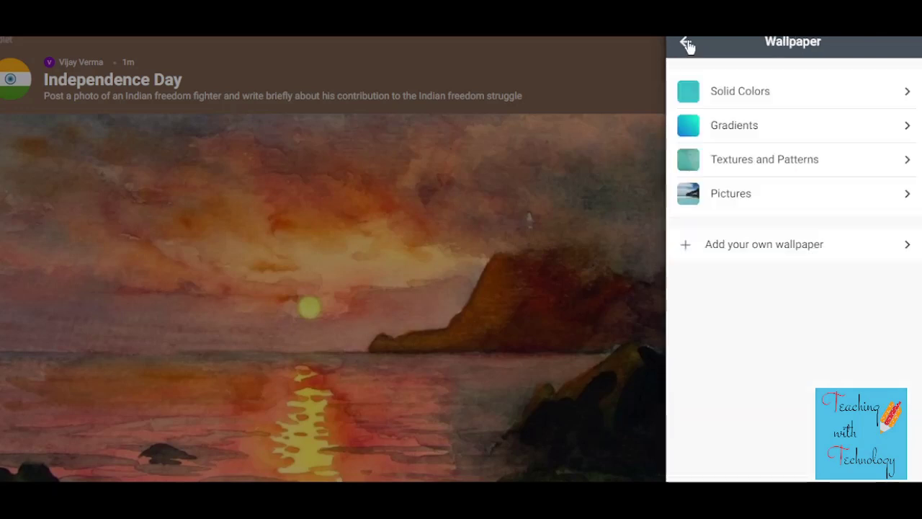
# Set the wallpaper to the Bricks pattern, and browse the picture wallpapers before returning to the padlet settings.
pyautogui.click(782, 159)
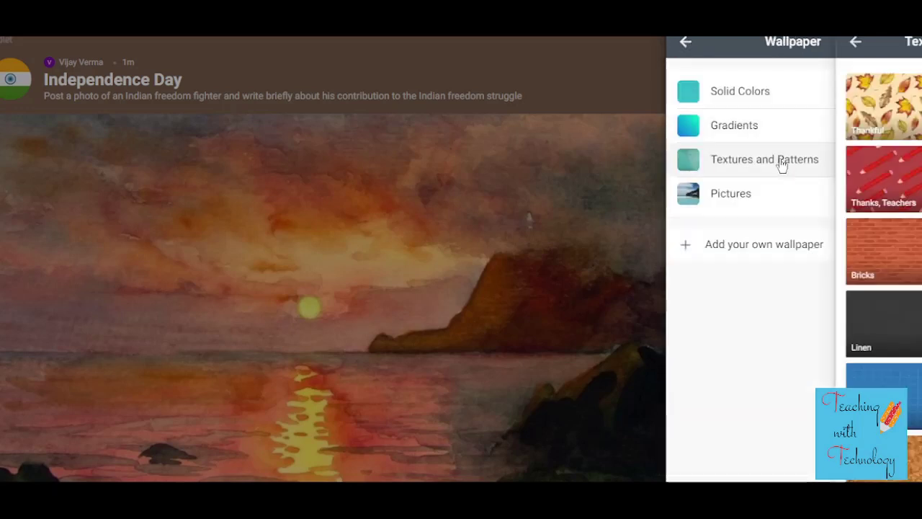
pyautogui.scroll(-4, 782, 165)
pyautogui.scroll(4, 782, 165)
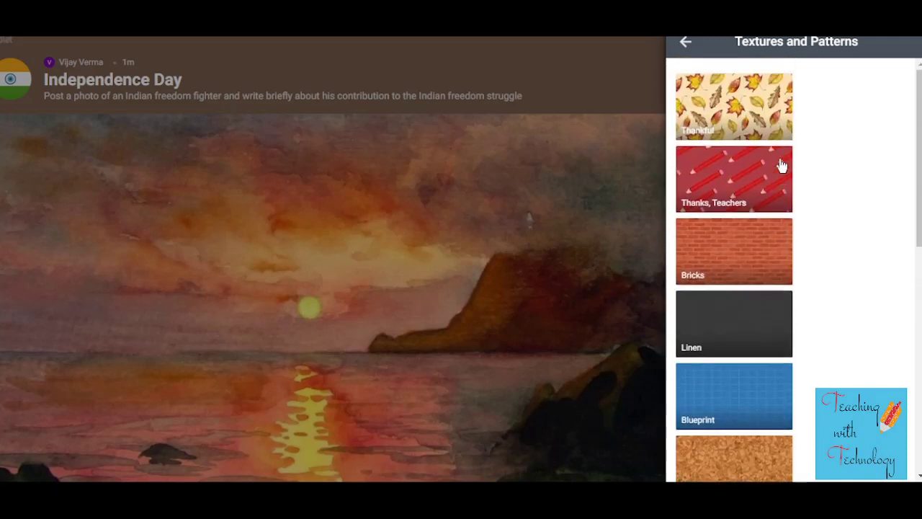
pyautogui.click(730, 266)
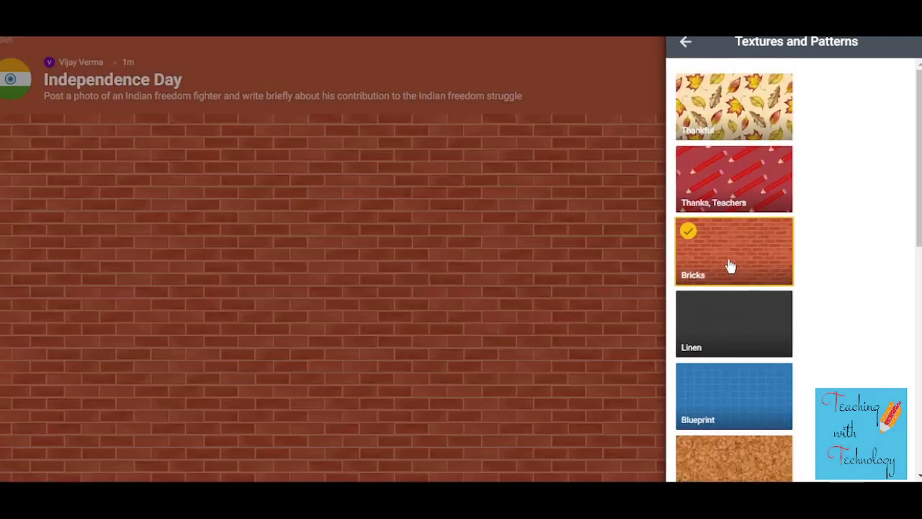
pyautogui.click(687, 45)
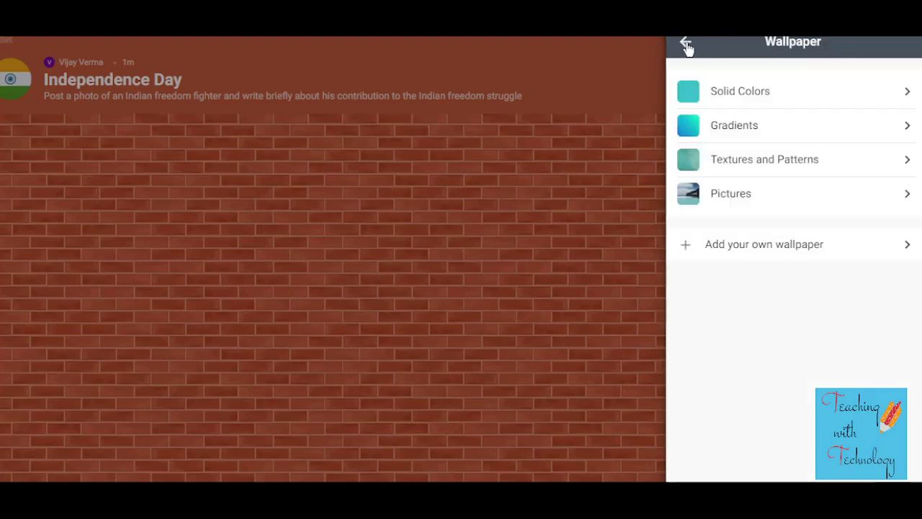
pyautogui.click(759, 194)
pyautogui.scroll(-15, 719, 237)
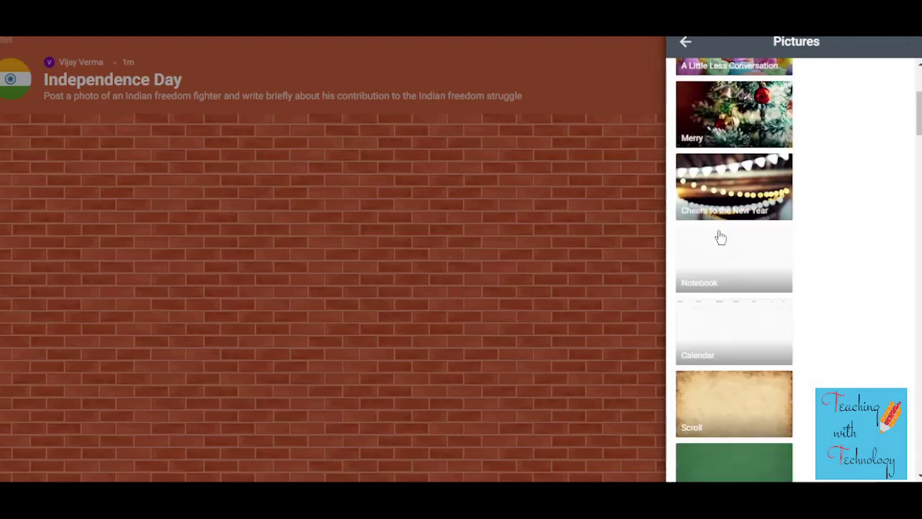
pyautogui.scroll(-15, 720, 239)
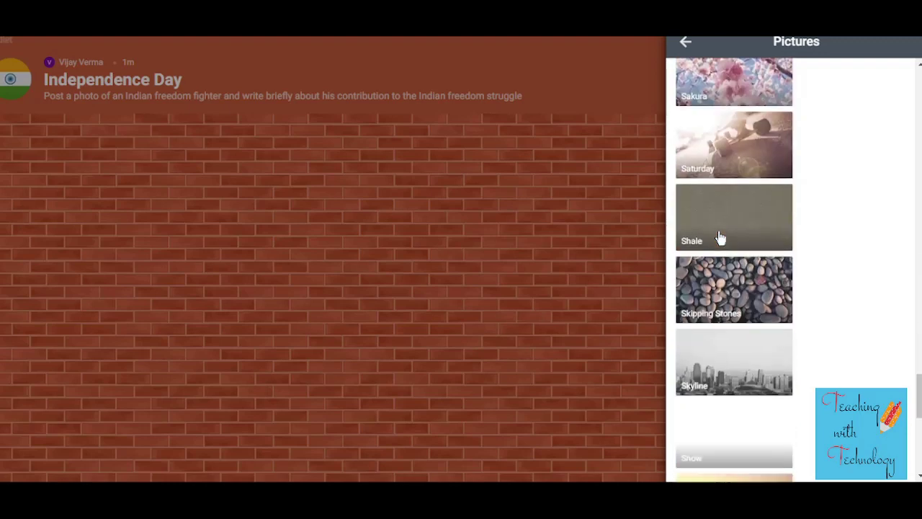
pyautogui.click(685, 42)
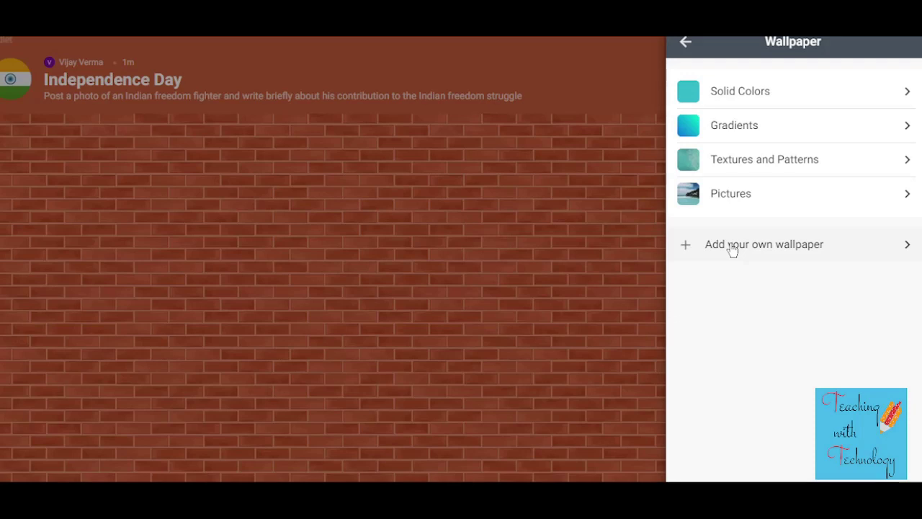
pyautogui.click(686, 42)
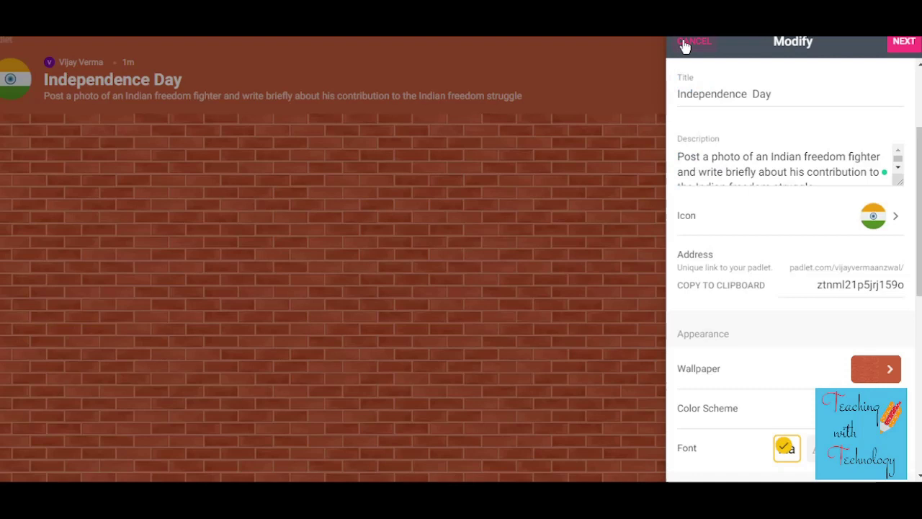
# Try the three alternative fonts for the padlet and reselect the first font.
pyautogui.scroll(-2, 795, 321)
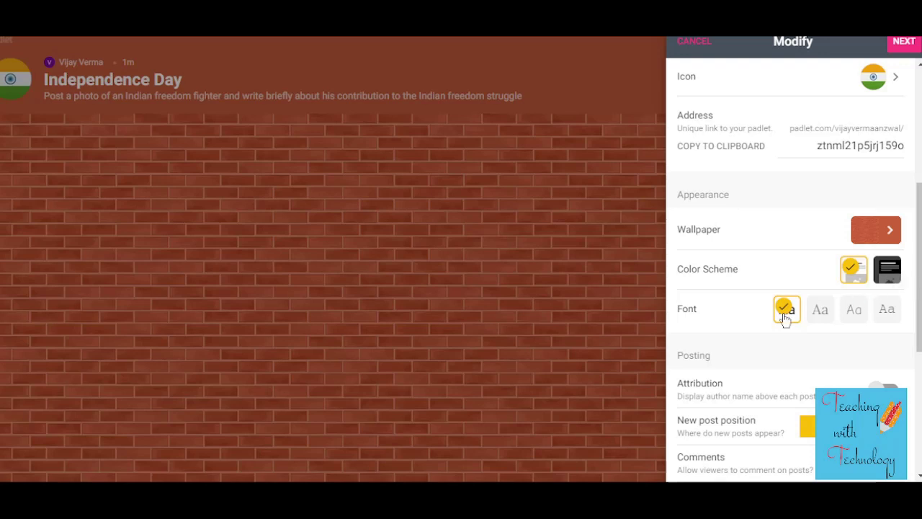
pyautogui.click(818, 311)
pyautogui.click(859, 313)
pyautogui.click(887, 311)
pyautogui.click(784, 316)
# Turn on attribution so author names show above posts, and set the new post position to Last.
pyautogui.scroll(-1, 785, 359)
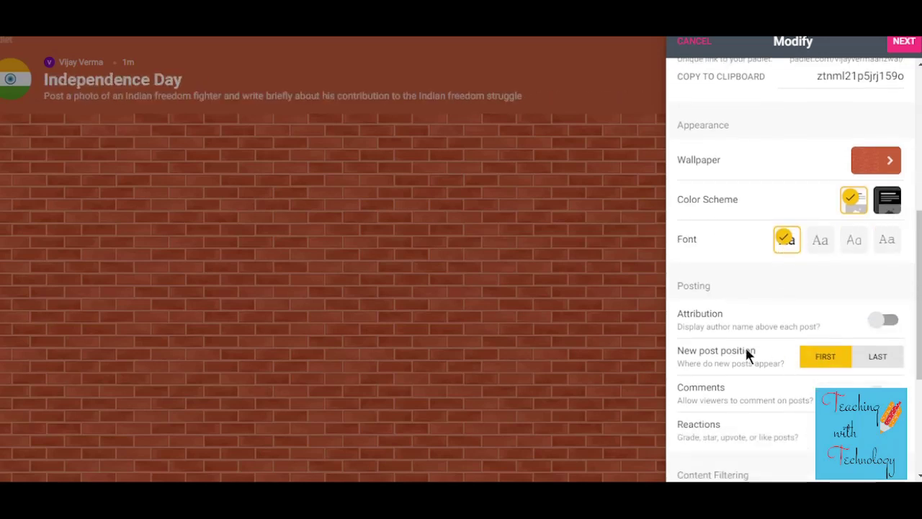
pyautogui.click(892, 323)
pyautogui.scroll(-2, 884, 367)
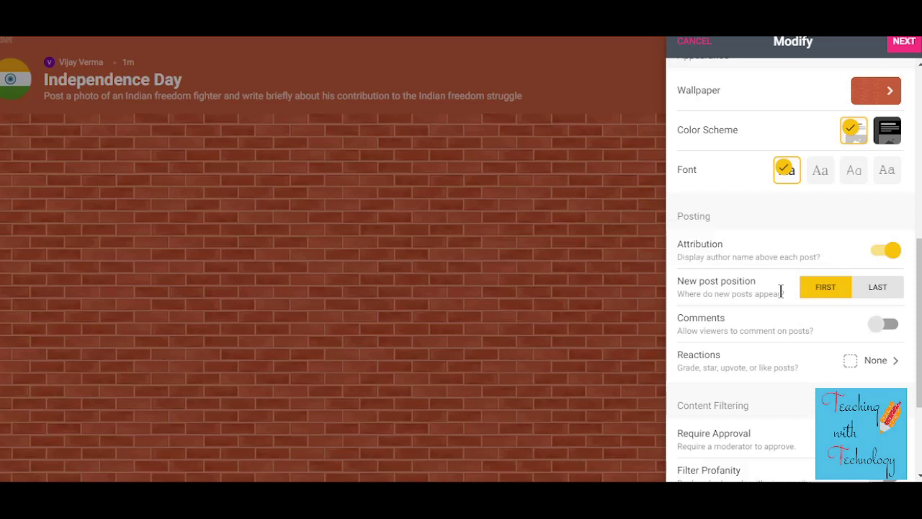
pyautogui.click(881, 290)
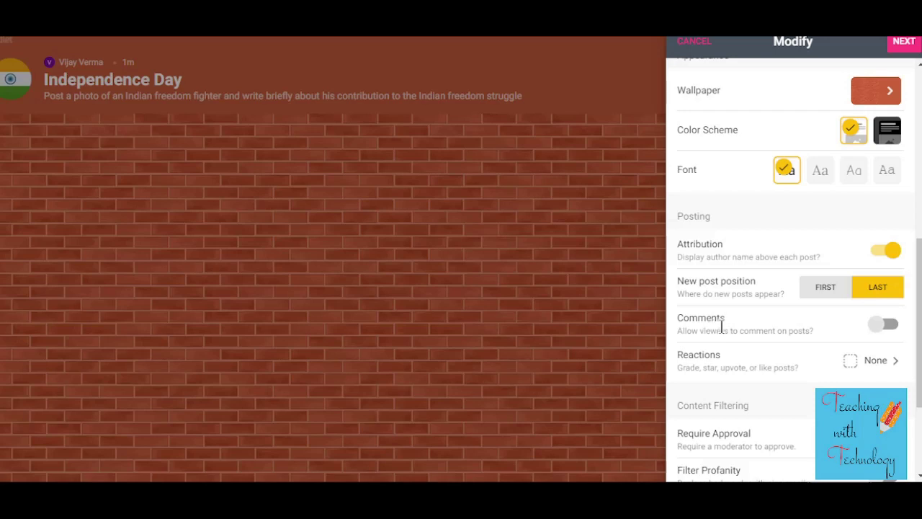
# Turn on comments for the padlet's posts and set the reactions to Star.
pyautogui.scroll(-1, 828, 310)
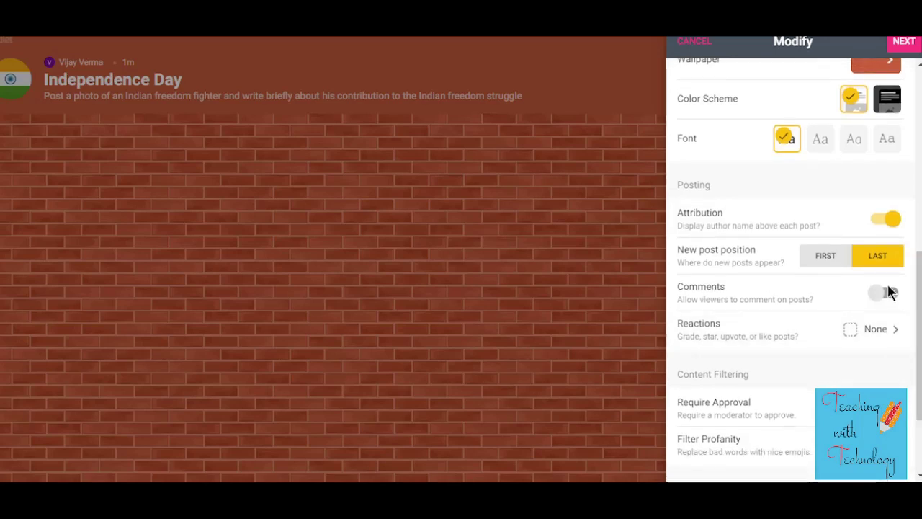
pyautogui.click(886, 292)
pyautogui.click(883, 292)
pyautogui.click(884, 292)
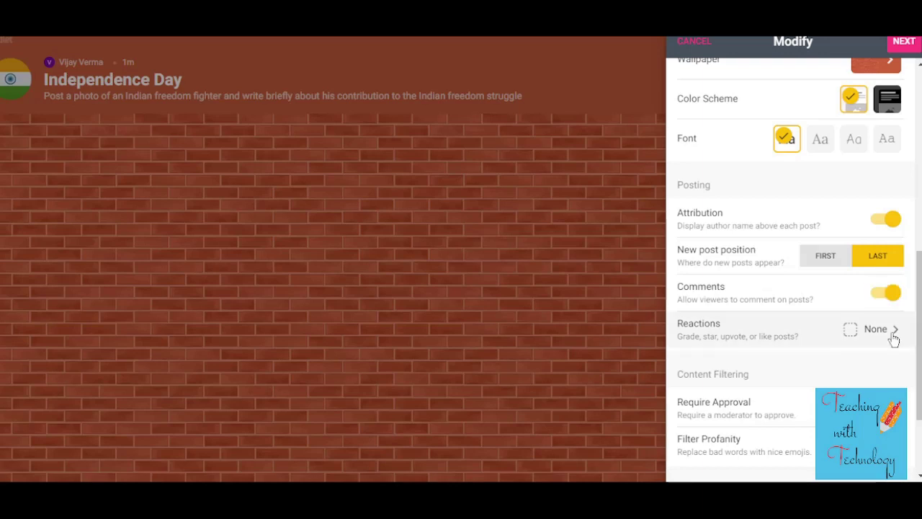
pyautogui.click(893, 337)
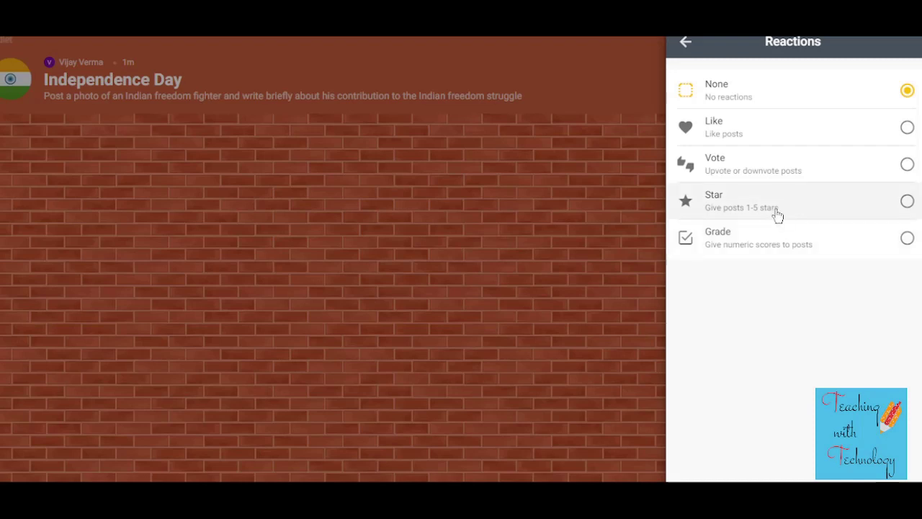
pyautogui.click(806, 208)
pyautogui.click(685, 41)
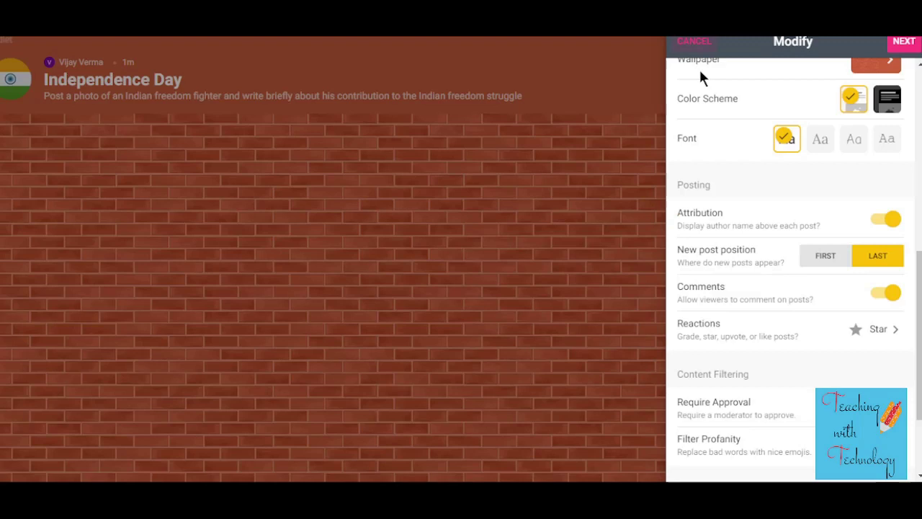
# Review the content filtering options, finish the padlet setup and start posting.
pyautogui.scroll(-3, 794, 138)
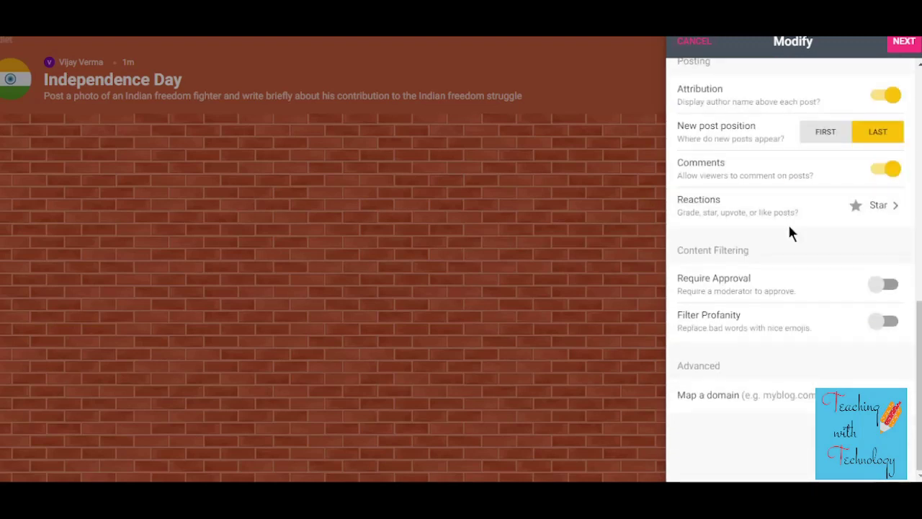
pyautogui.click(905, 43)
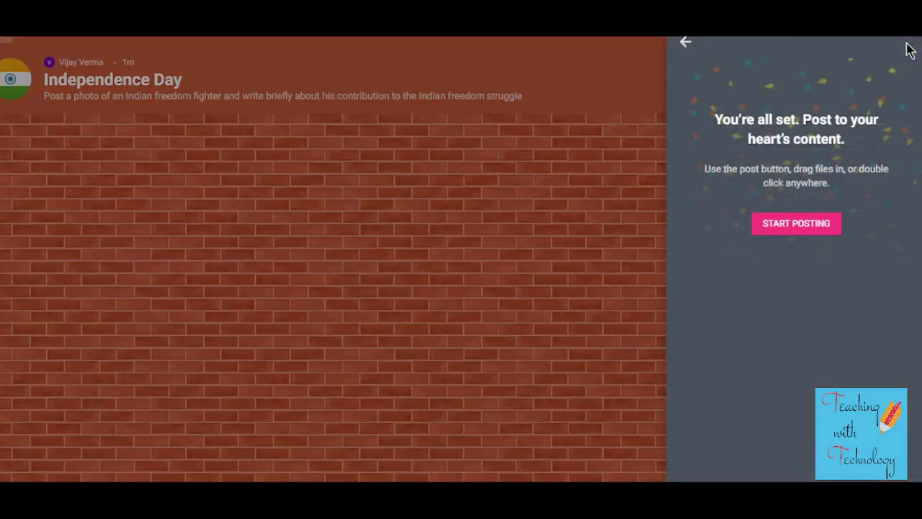
pyautogui.click(801, 226)
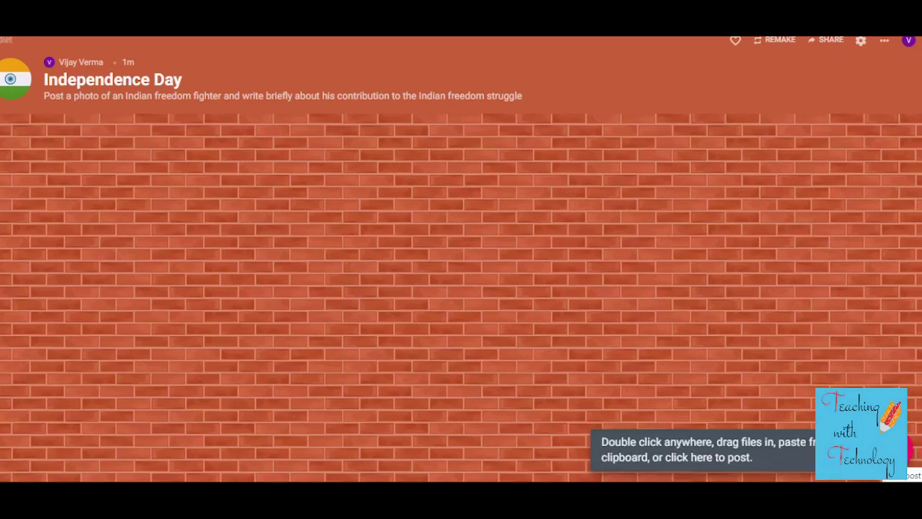
# Create a post titled Subhash Chender Bose, search for SUBHASH chender BOSE, and attach the GIF of him in a green cap.
pyautogui.click(906, 451)
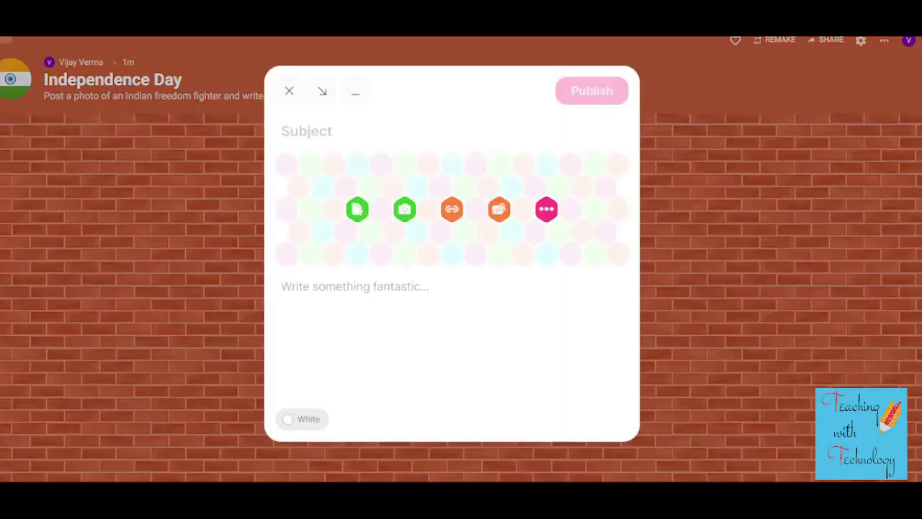
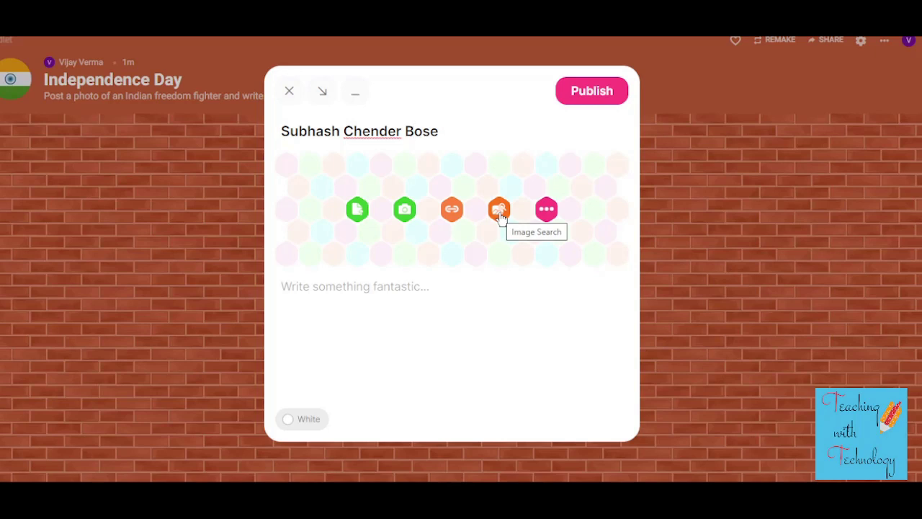
pyautogui.click(500, 215)
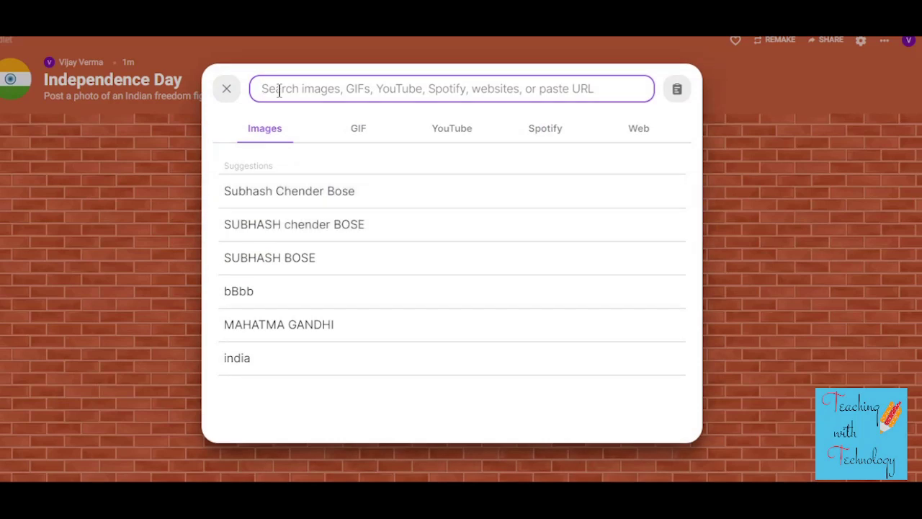
pyautogui.click(343, 237)
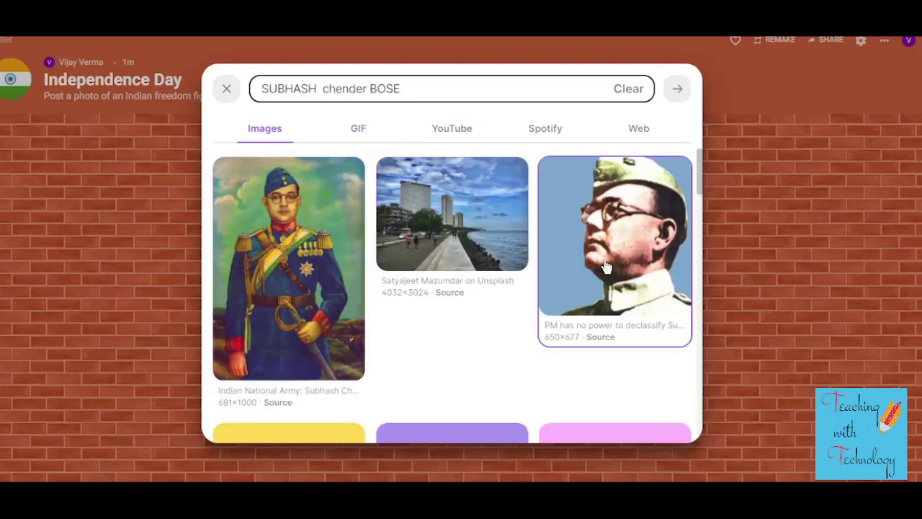
pyautogui.scroll(-5, 600, 322)
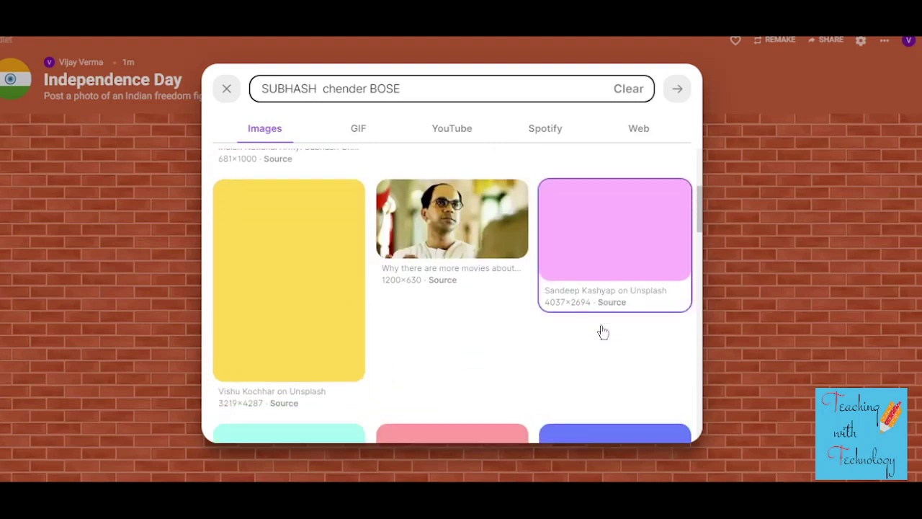
pyautogui.scroll(-8, 603, 329)
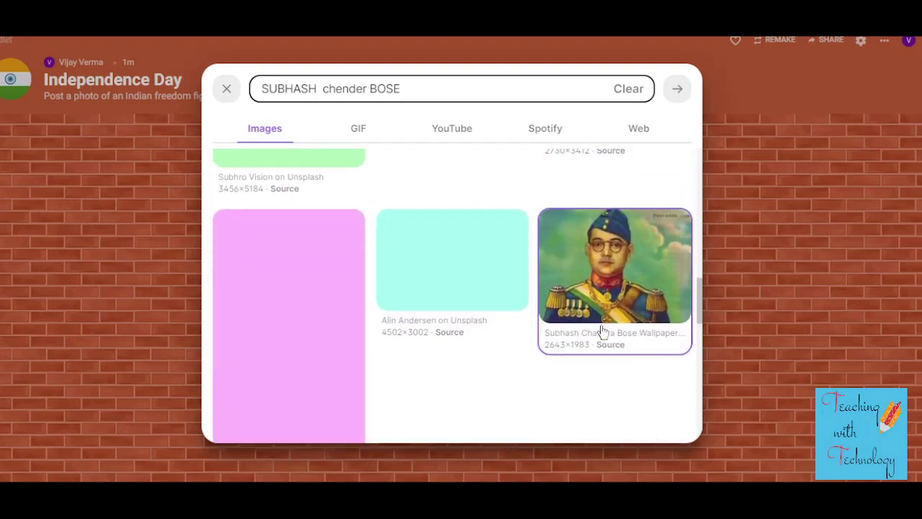
pyautogui.scroll(-10, 603, 332)
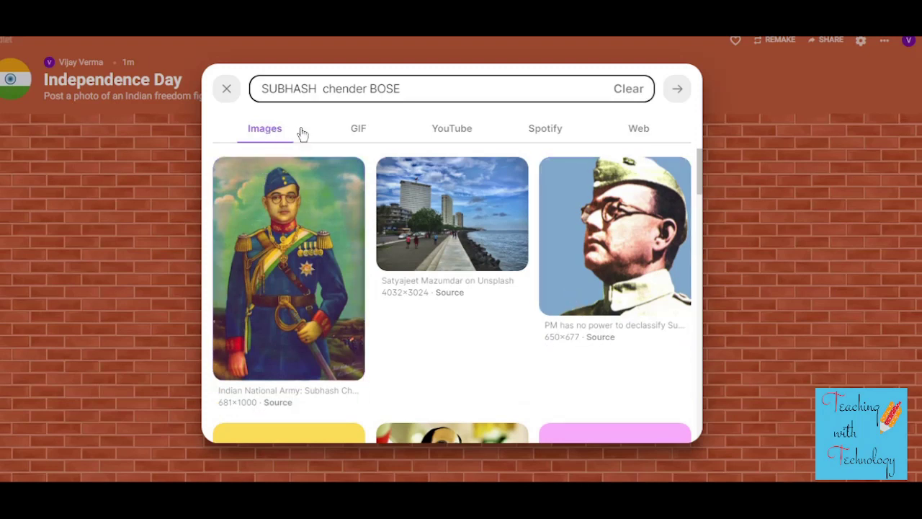
pyautogui.click(358, 129)
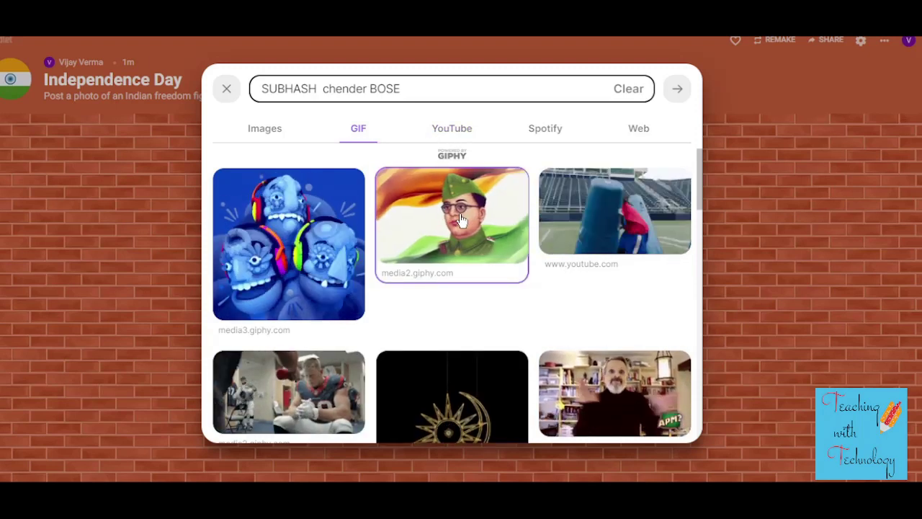
pyautogui.click(461, 220)
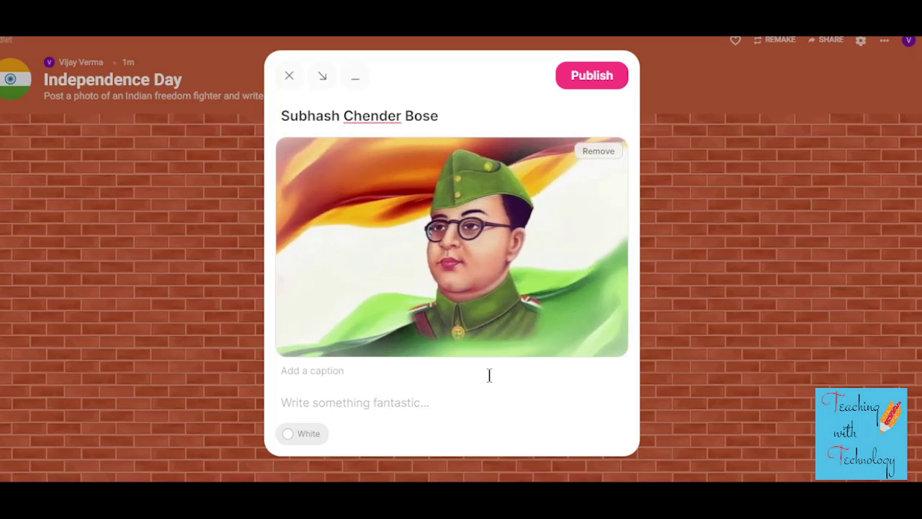
# Paste the text about the Indian National Army and his famous slogans into the post's body and publish the post.
pyautogui.click(283, 401)
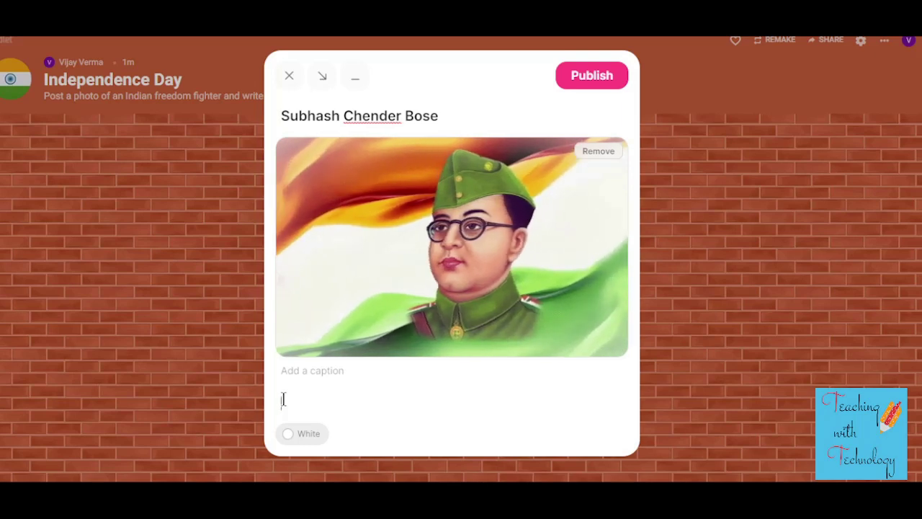
pyautogui.hotkey('ctrl', 'v')
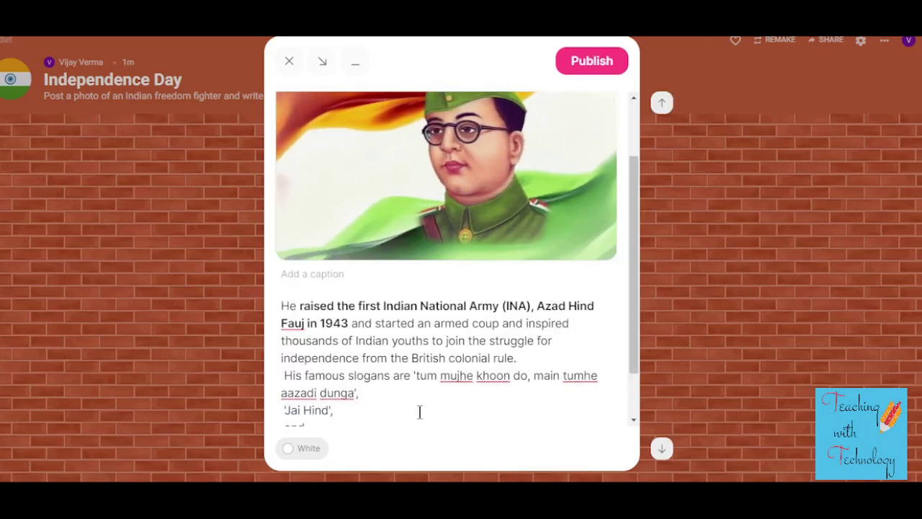
pyautogui.moveTo(634, 371); pyautogui.dragTo(629, 408)
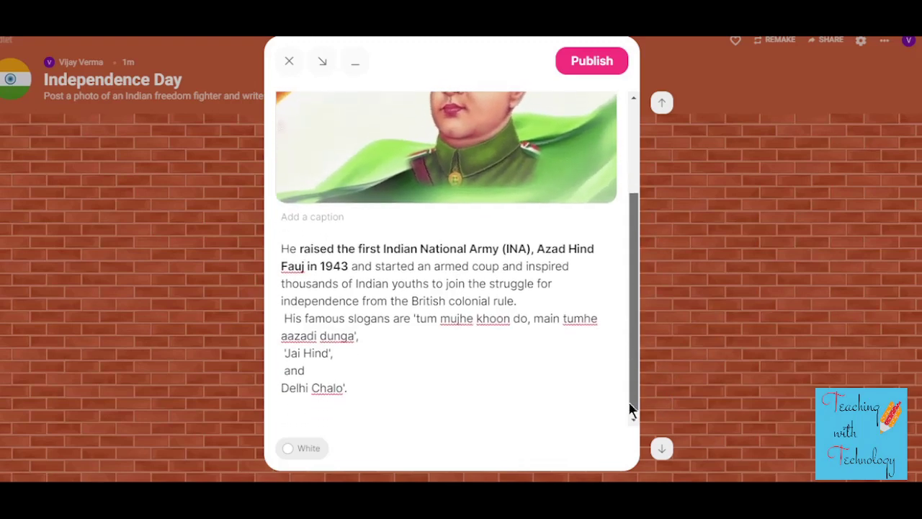
pyautogui.click(586, 65)
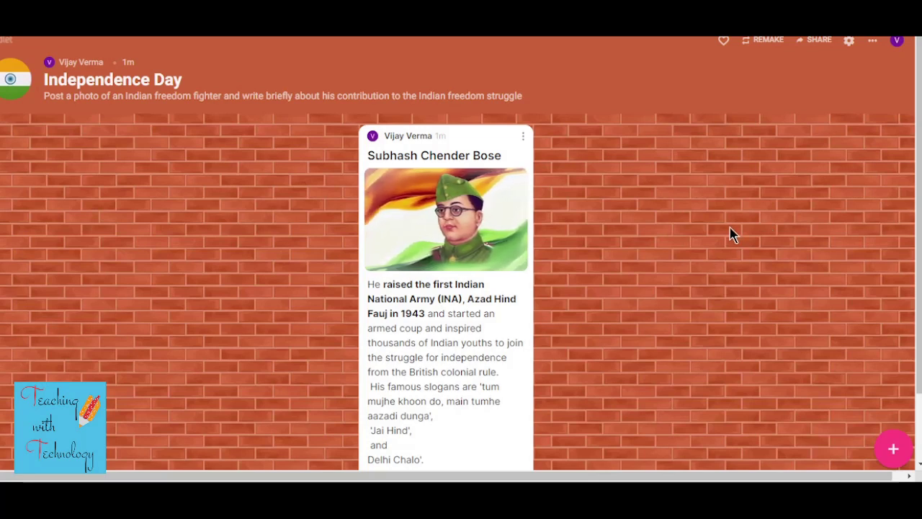
# Look through the padlet's sharing and export options, copy its link to the clipboard, and leave the sharing options.
pyautogui.click(816, 42)
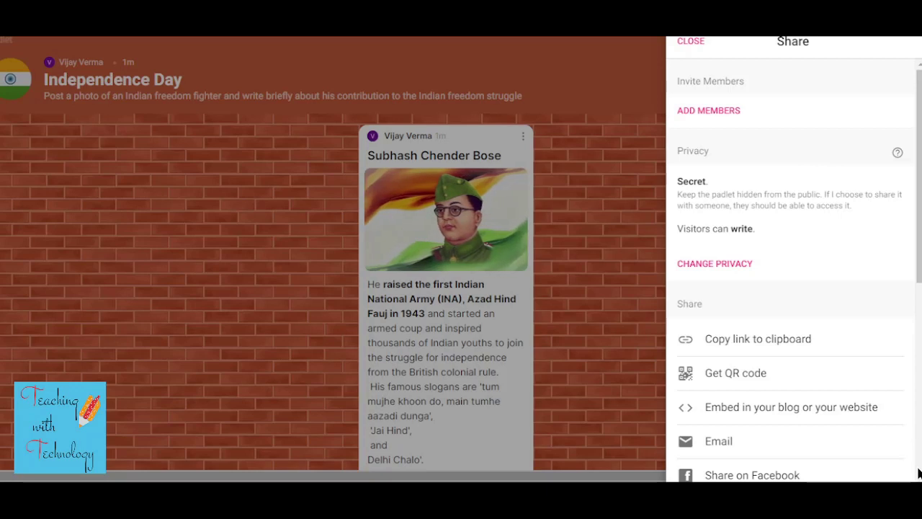
pyautogui.scroll(-5, 915, 432)
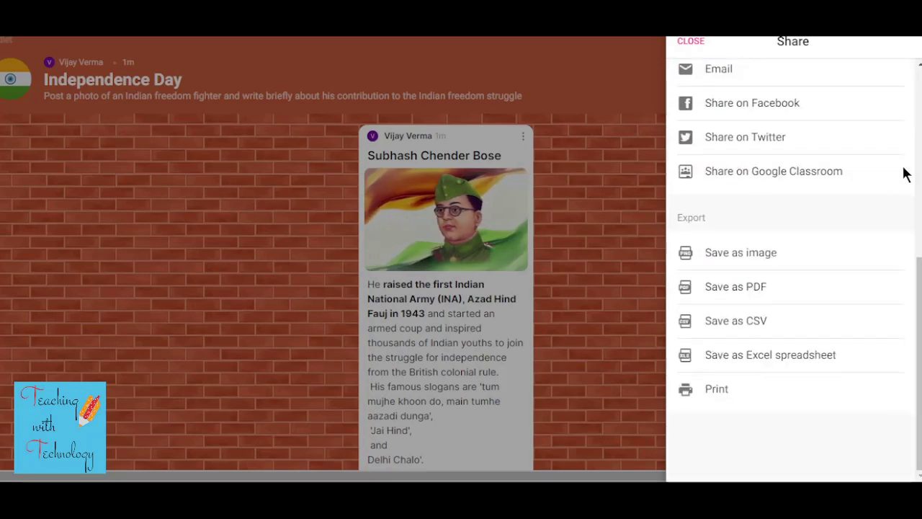
pyautogui.click(920, 65)
pyautogui.click(919, 65)
pyautogui.click(918, 65)
pyautogui.click(918, 65)
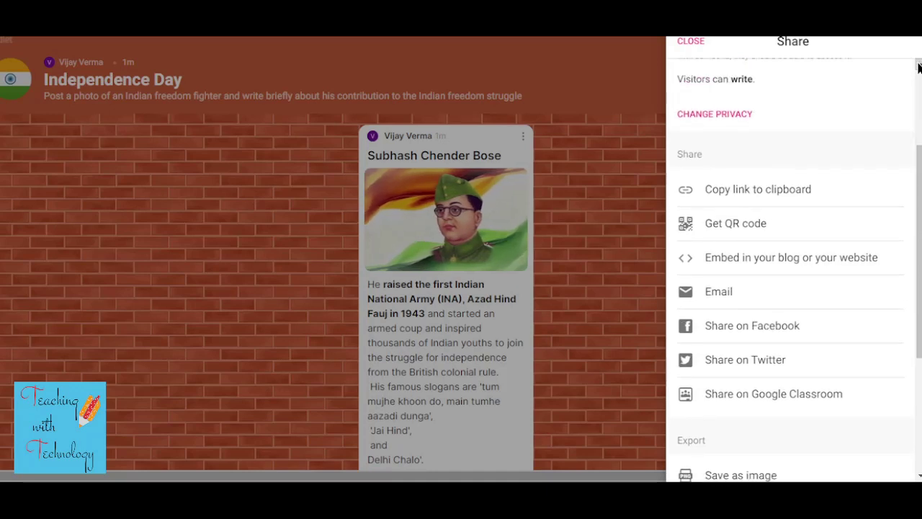
pyautogui.click(779, 196)
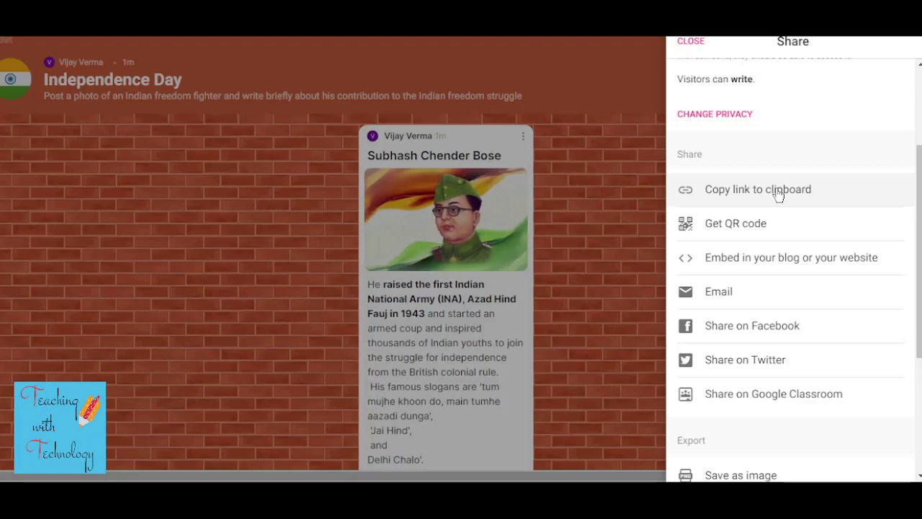
pyautogui.press('Escape')
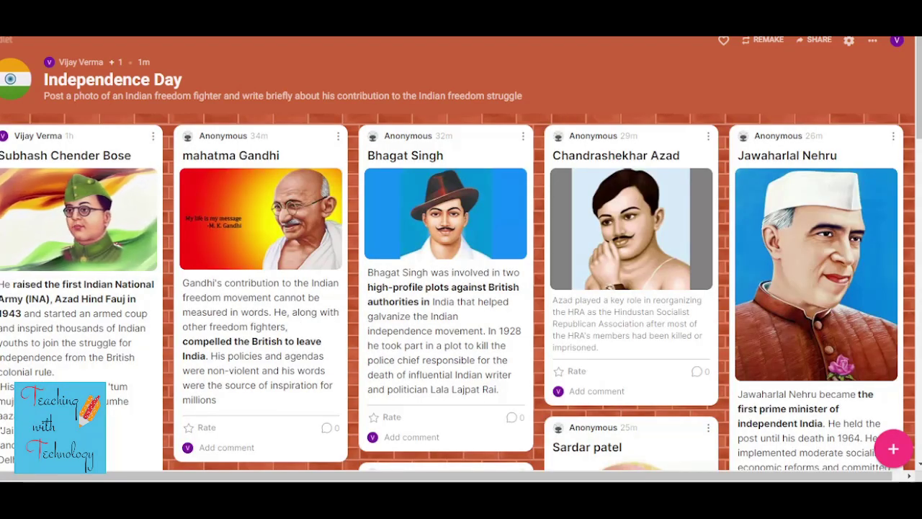
# Look through all the freedom fighter posts on the wall and check the options available for the mahatma Gandhi post.
pyautogui.scroll(-6, 647, 325)
pyautogui.scroll(-15, 646, 324)
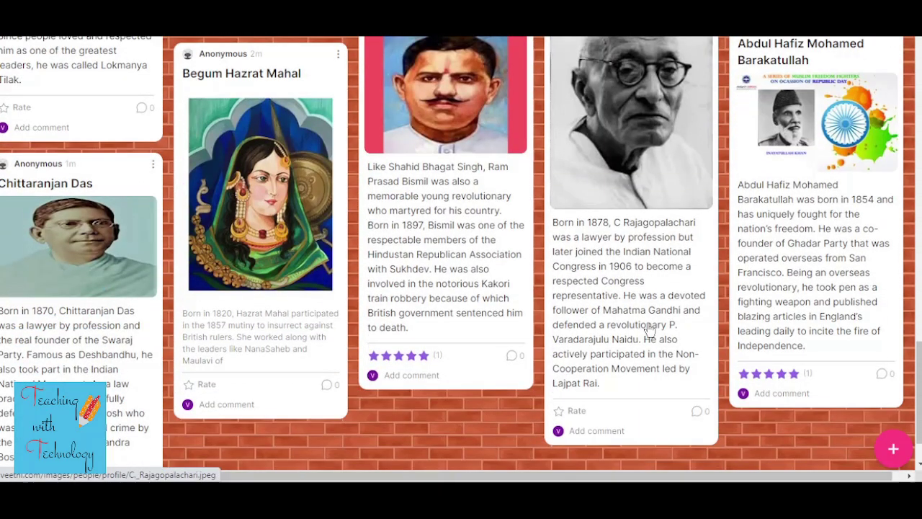
pyautogui.scroll(20, 648, 328)
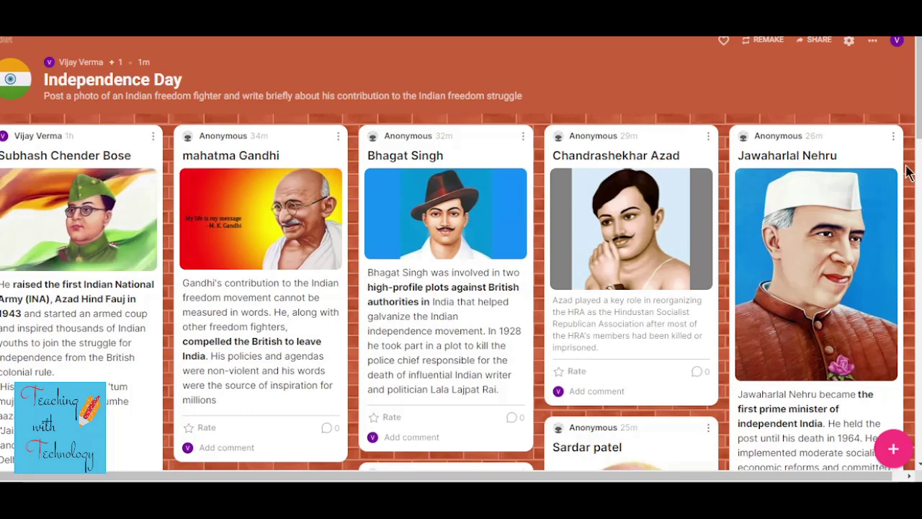
pyautogui.click(338, 135)
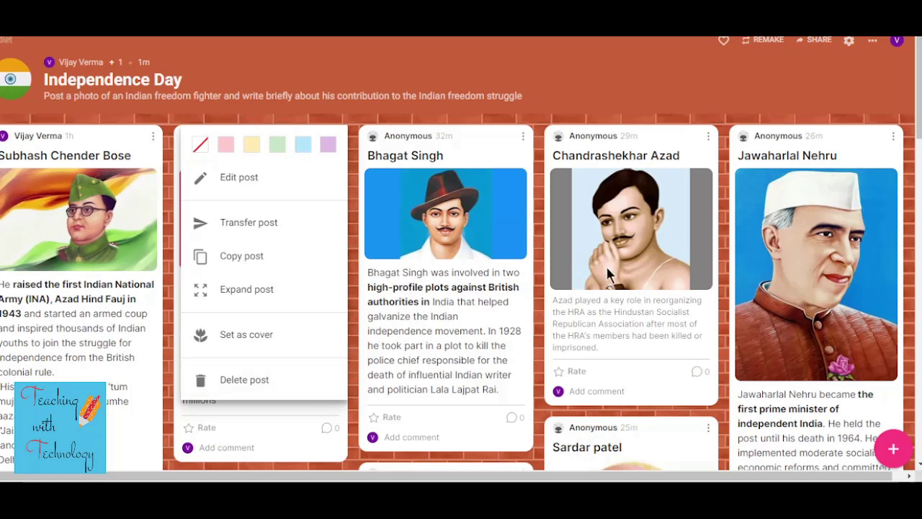
pyautogui.click(636, 68)
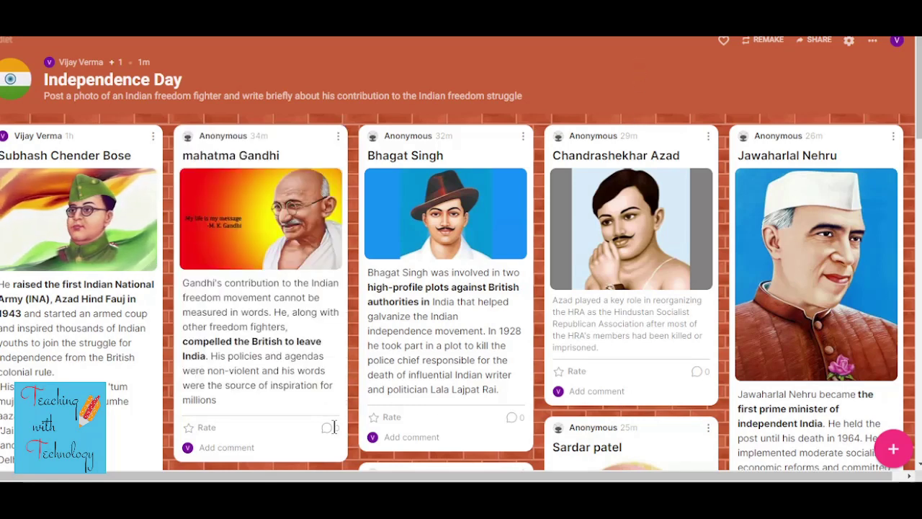
# Rate the Bhagat Singh post five stars and look over the posts below it.
pyautogui.click(395, 420)
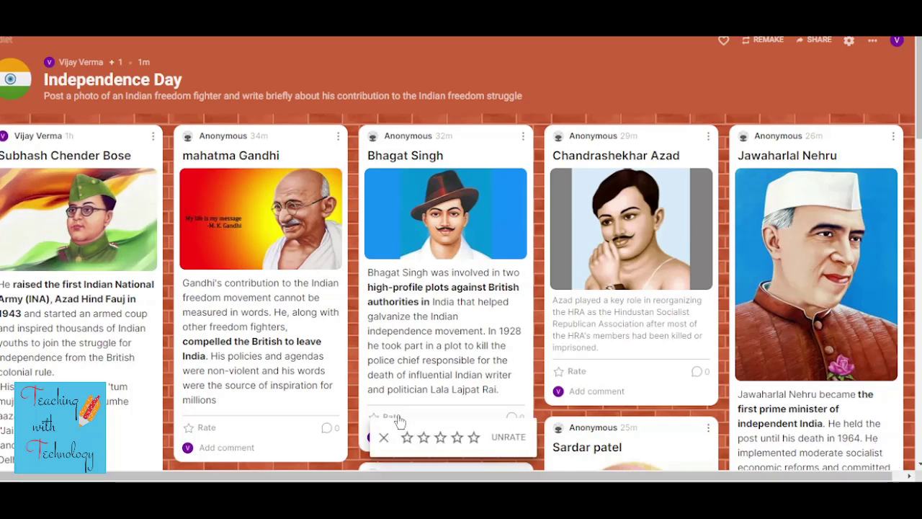
pyautogui.click(474, 436)
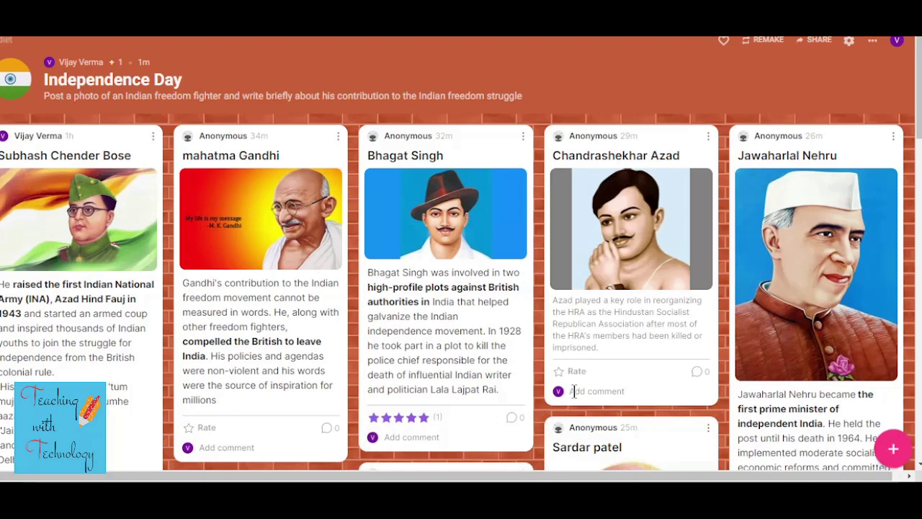
pyautogui.scroll(-7, 574, 391)
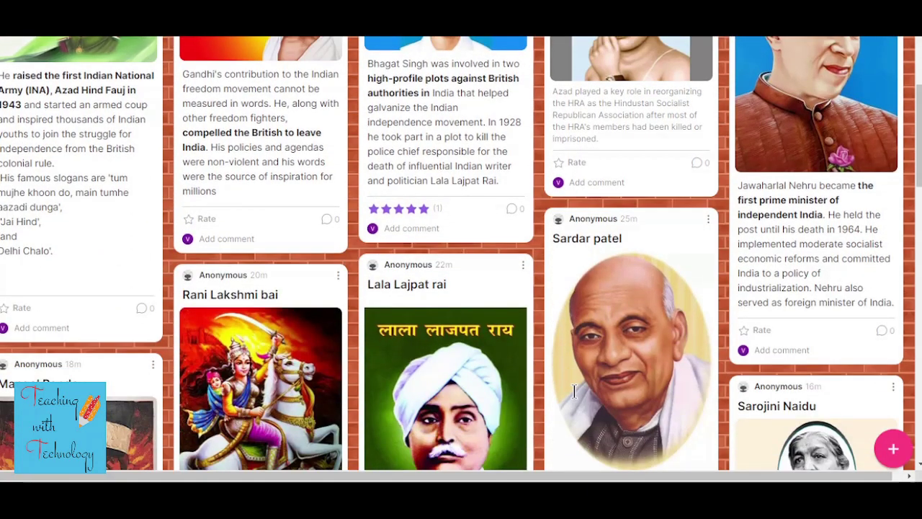
pyautogui.scroll(7, 569, 392)
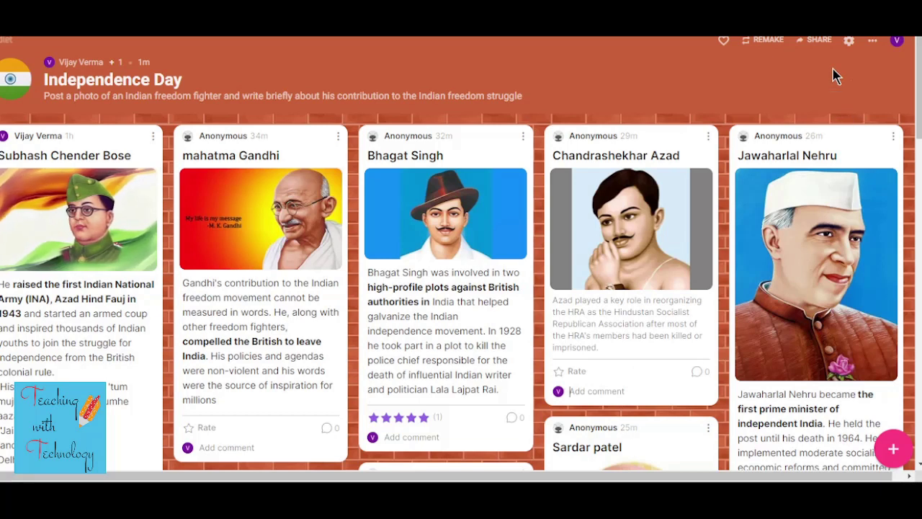
# Examine the padlet's additional actions, from Info and Remake to Clear all posts, Archive and Delete, without choosing one.
pyautogui.click(873, 45)
pyautogui.scroll(-7, 839, 199)
pyautogui.scroll(2, 812, 185)
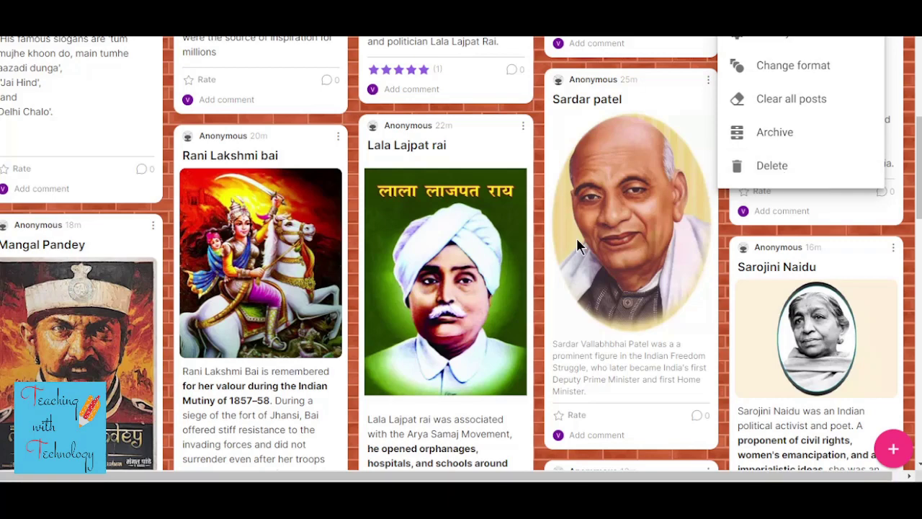
pyautogui.scroll(5, 575, 236)
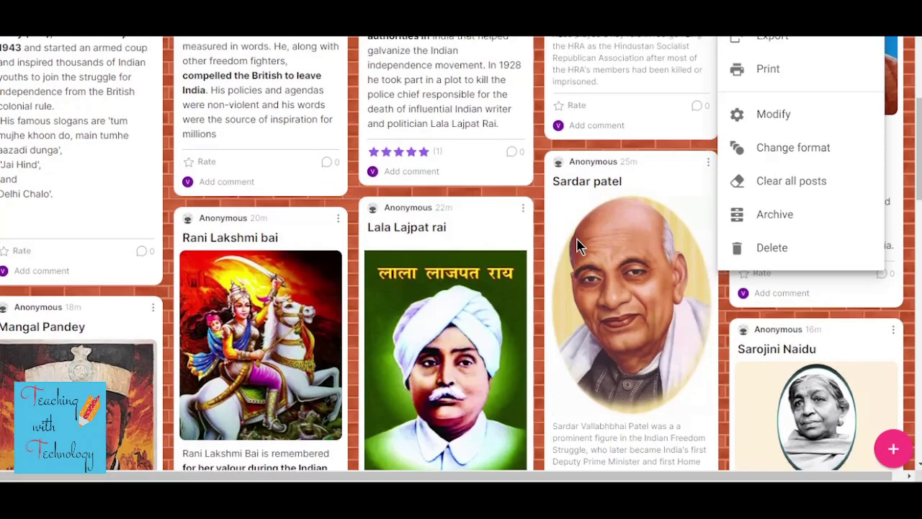
pyautogui.scroll(1, 576, 236)
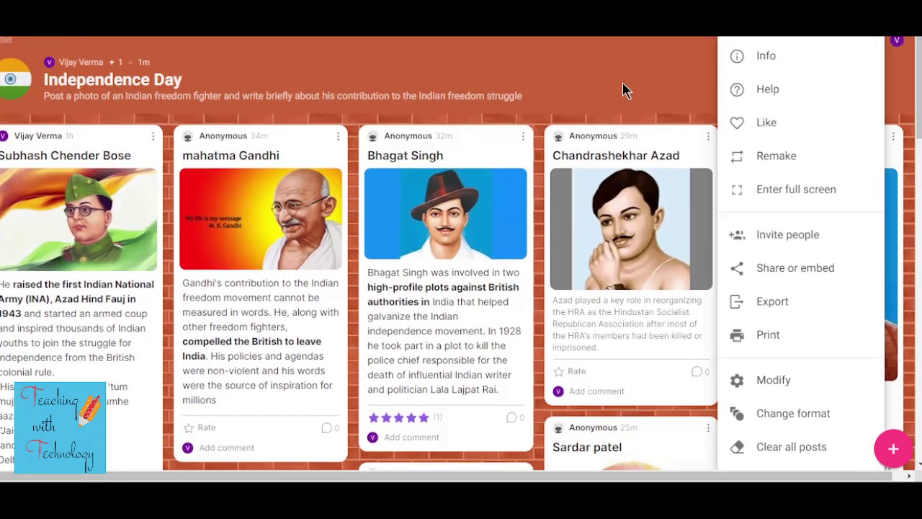
pyautogui.click(624, 87)
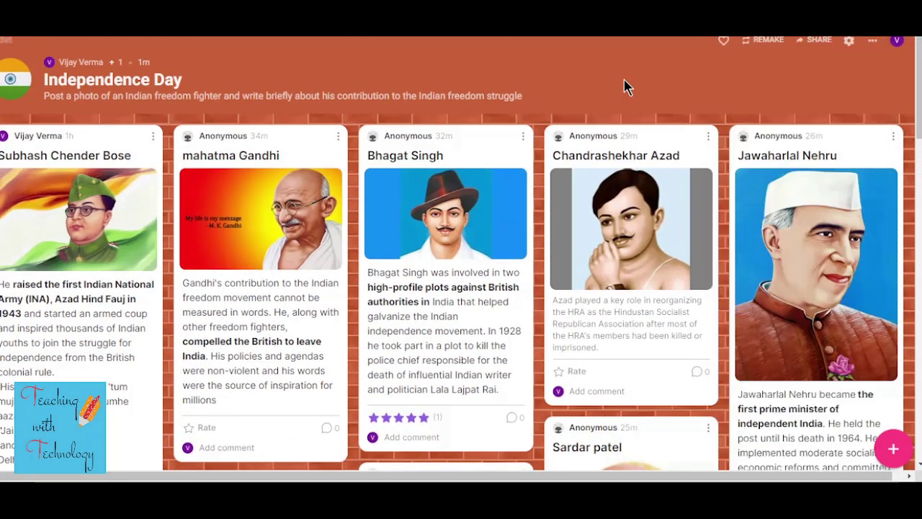
# Review the padlet's privacy, sharing and export options, and return to the wall.
pyautogui.click(819, 41)
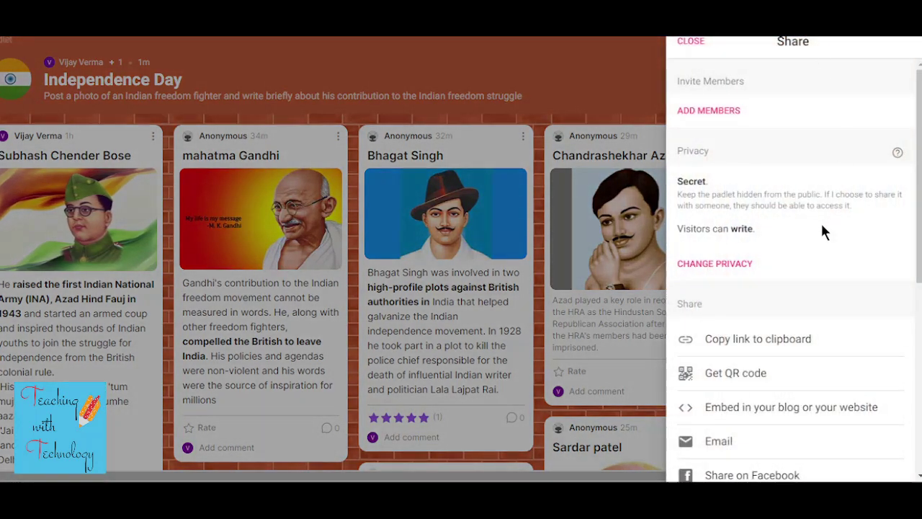
pyautogui.scroll(-5, 823, 227)
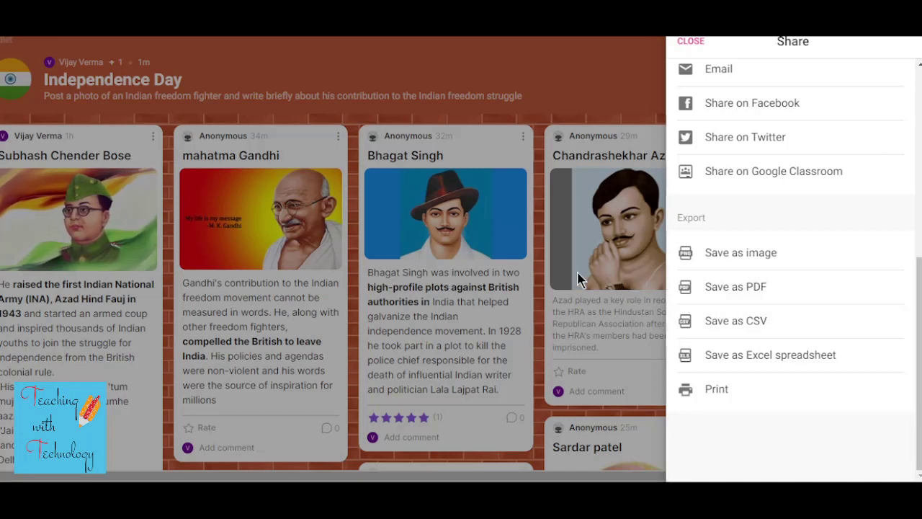
pyautogui.click(536, 311)
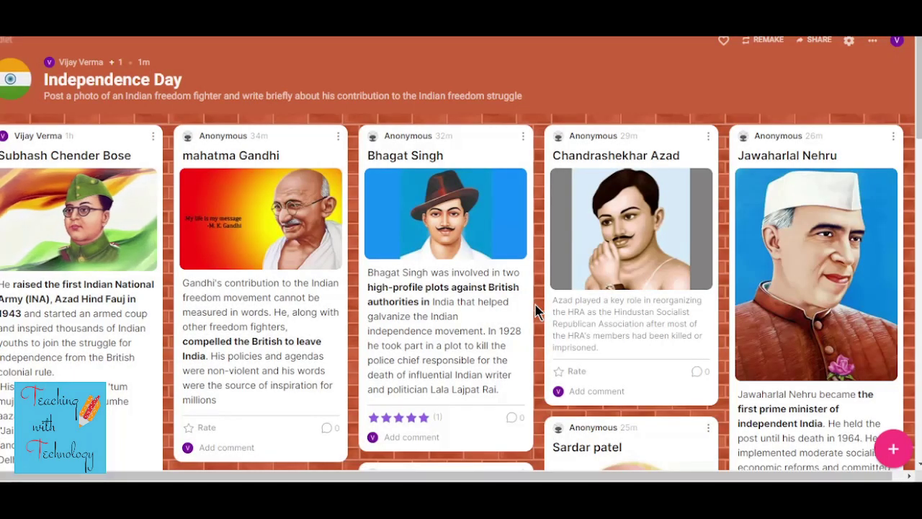